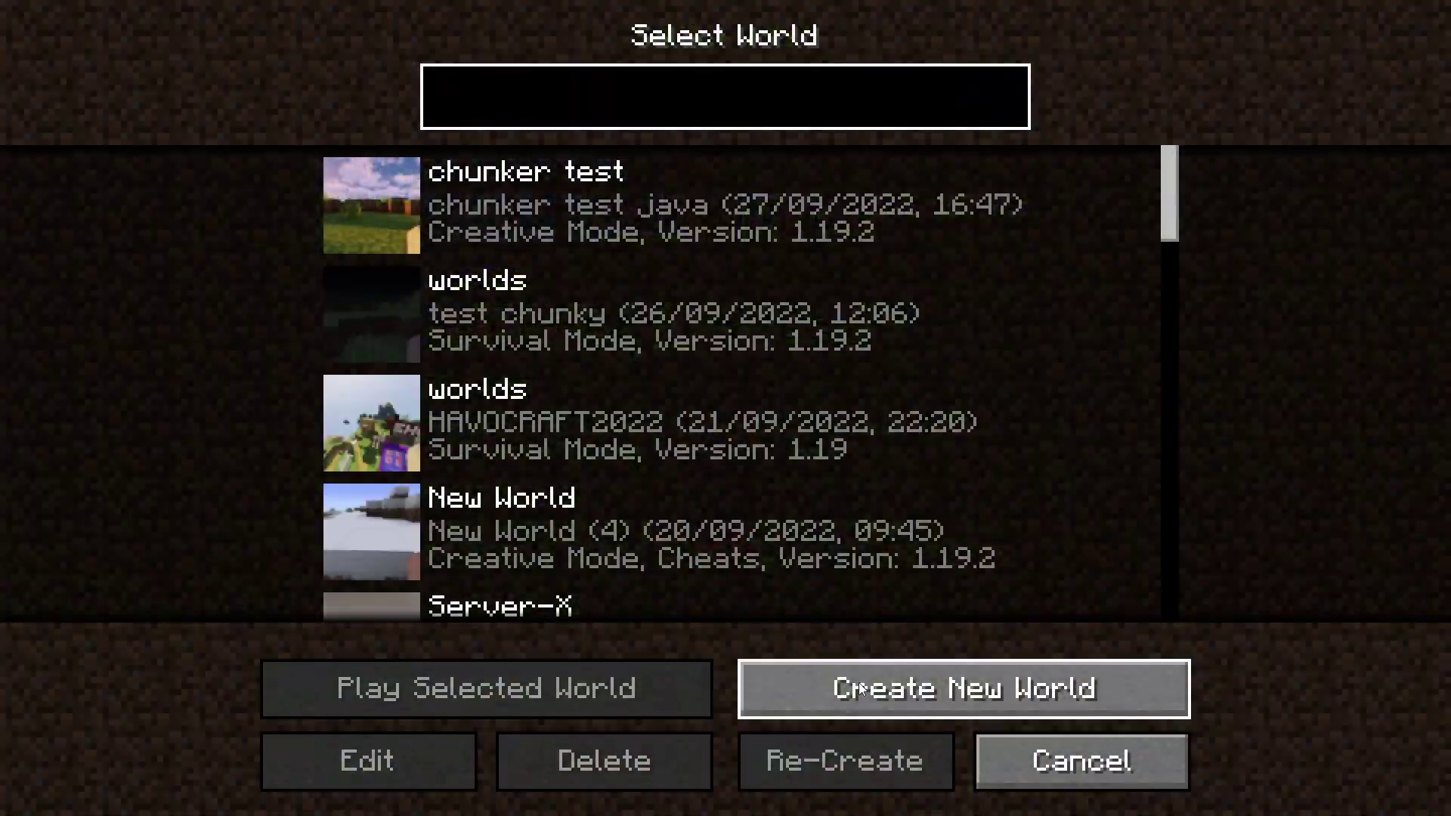
Step: Create a new world named "Chunky test video" with the game mode set to Creative
click(900, 689)
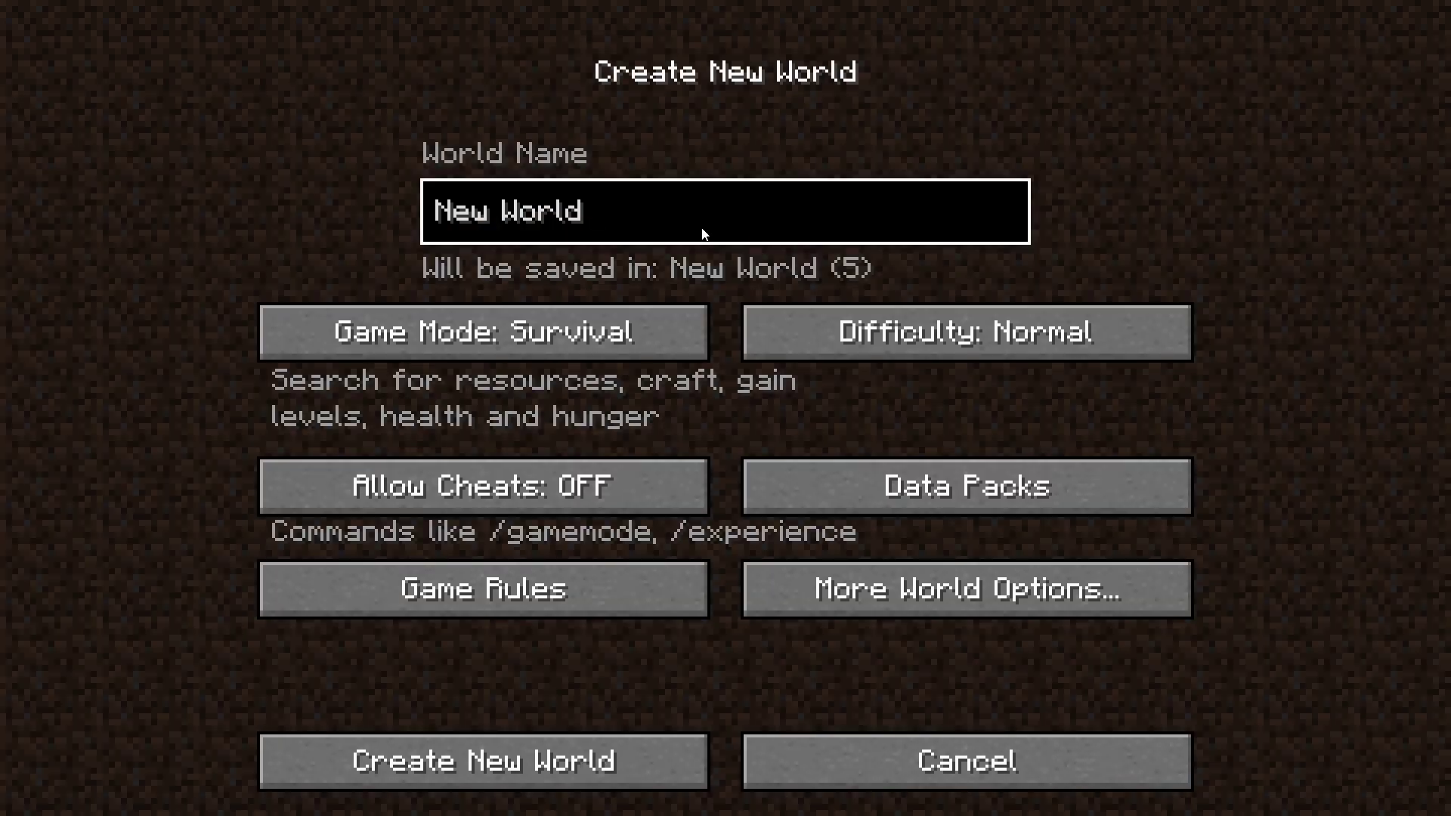
key(BackSpace)
key(BackSpace)
key(BackSpace)
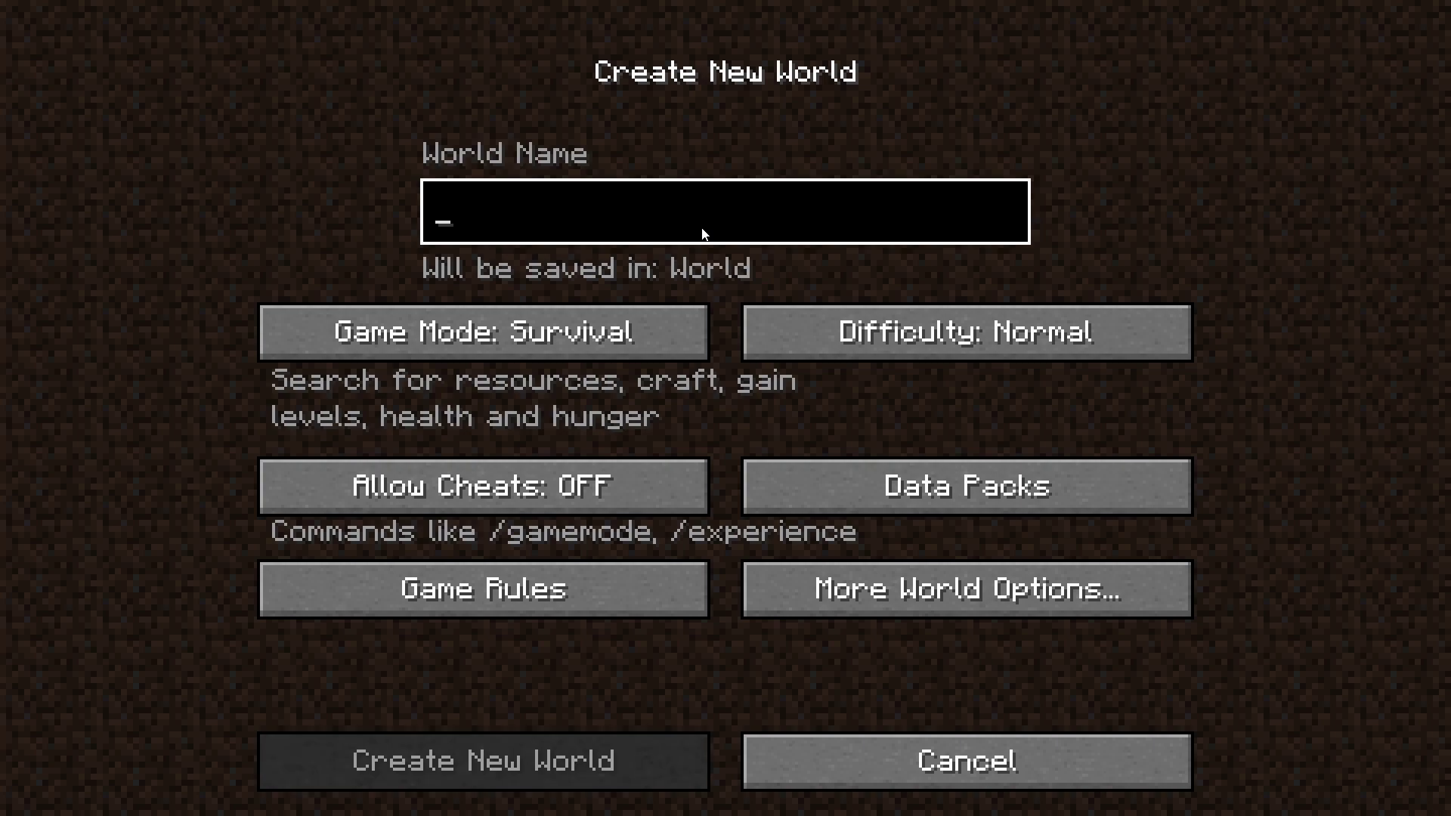
text(Chunky test video)
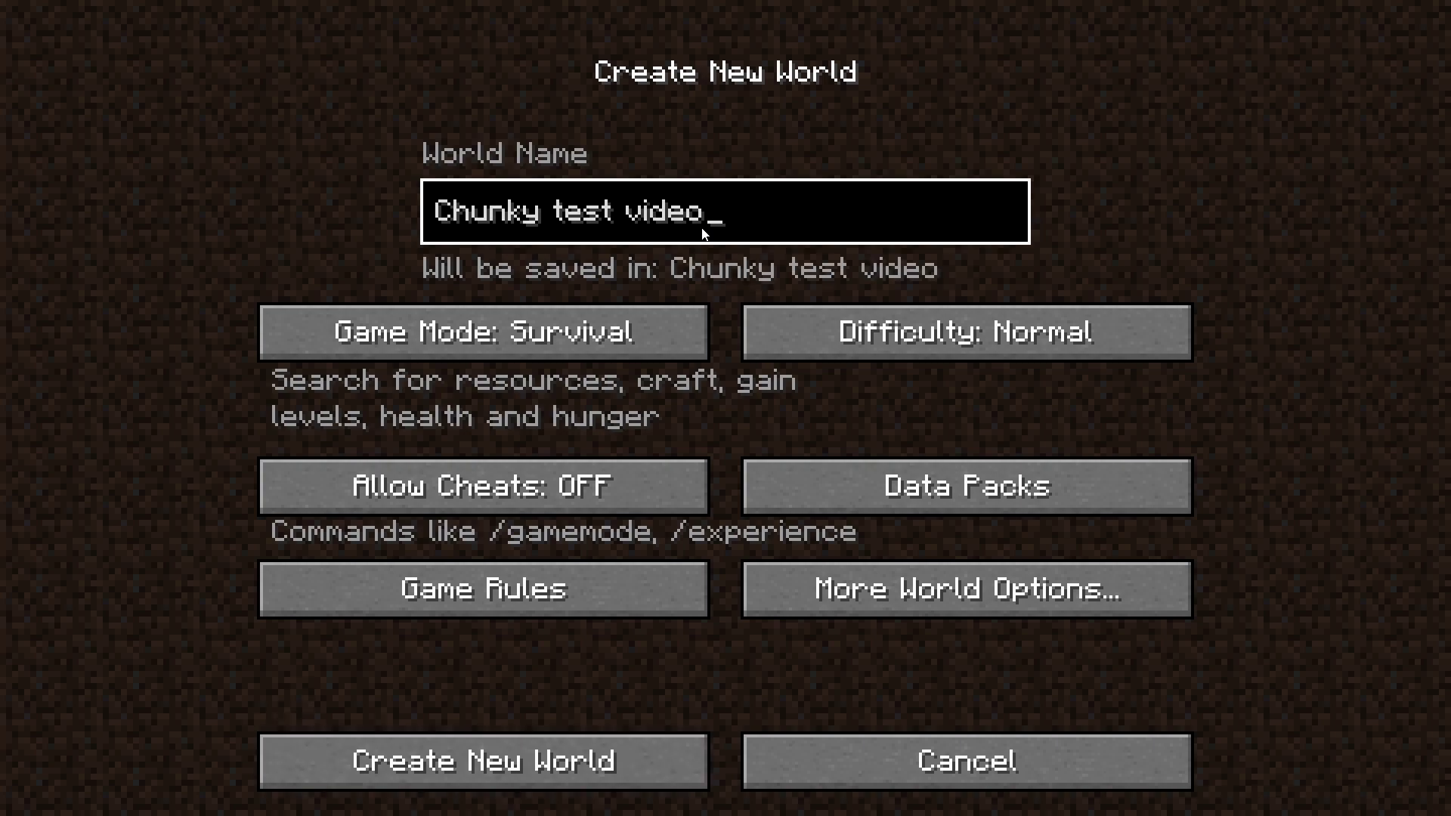
click(591, 337)
click(591, 335)
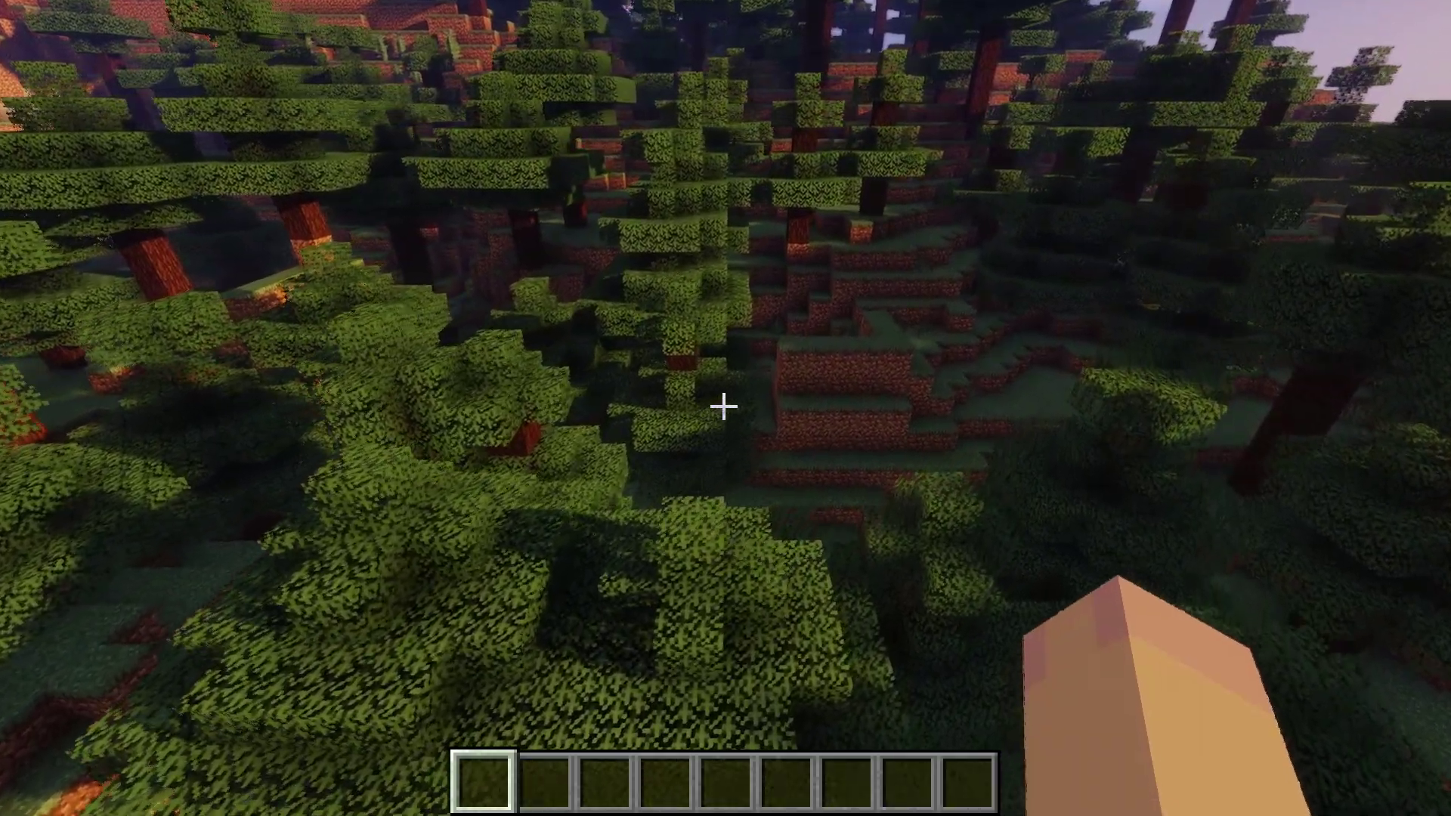
Step: Put a red block from the Building Blocks inventory into the second hotbar slot and hold it
key(e)
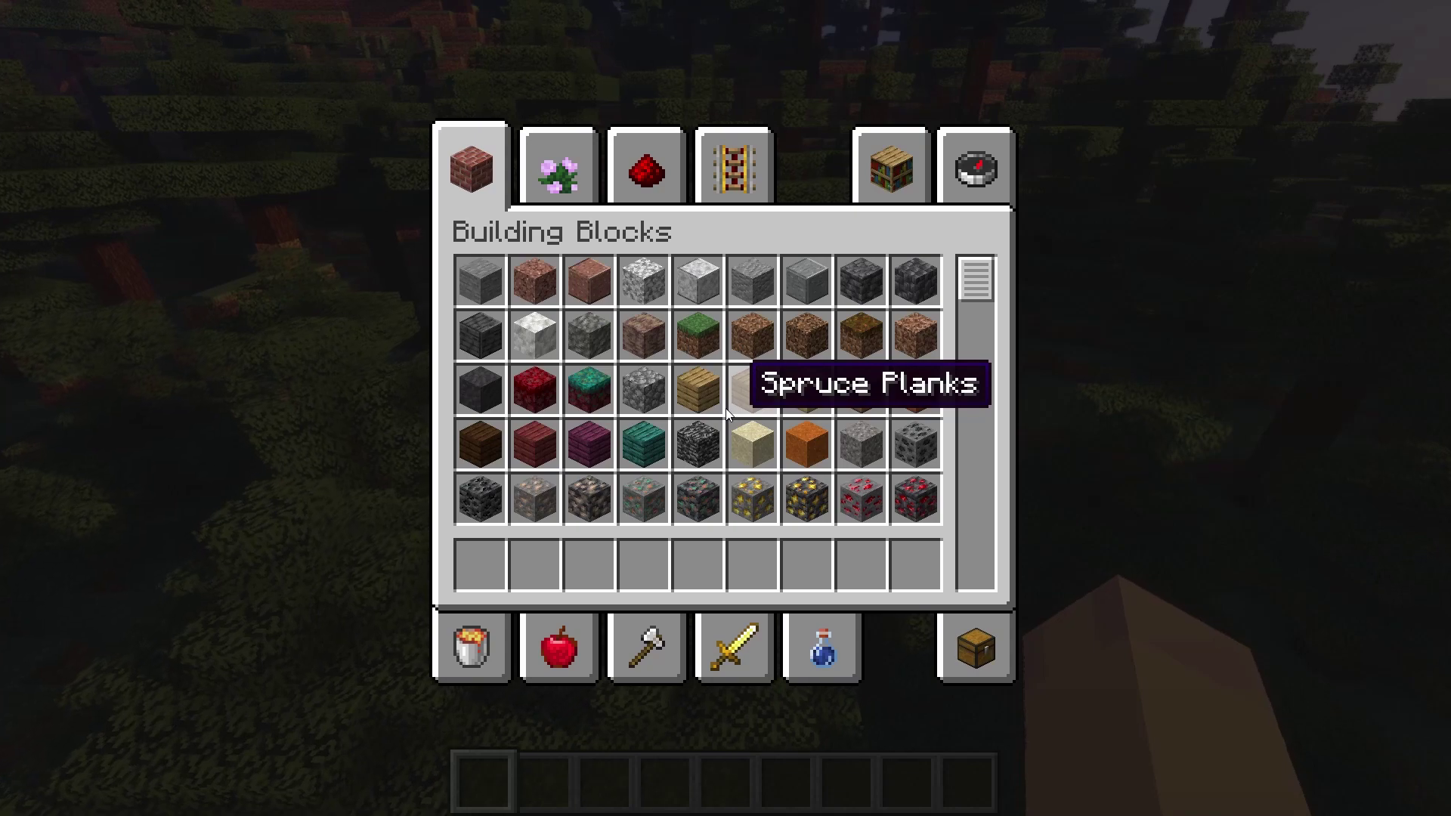
click(544, 406)
click(556, 559)
key(e)
key(2)
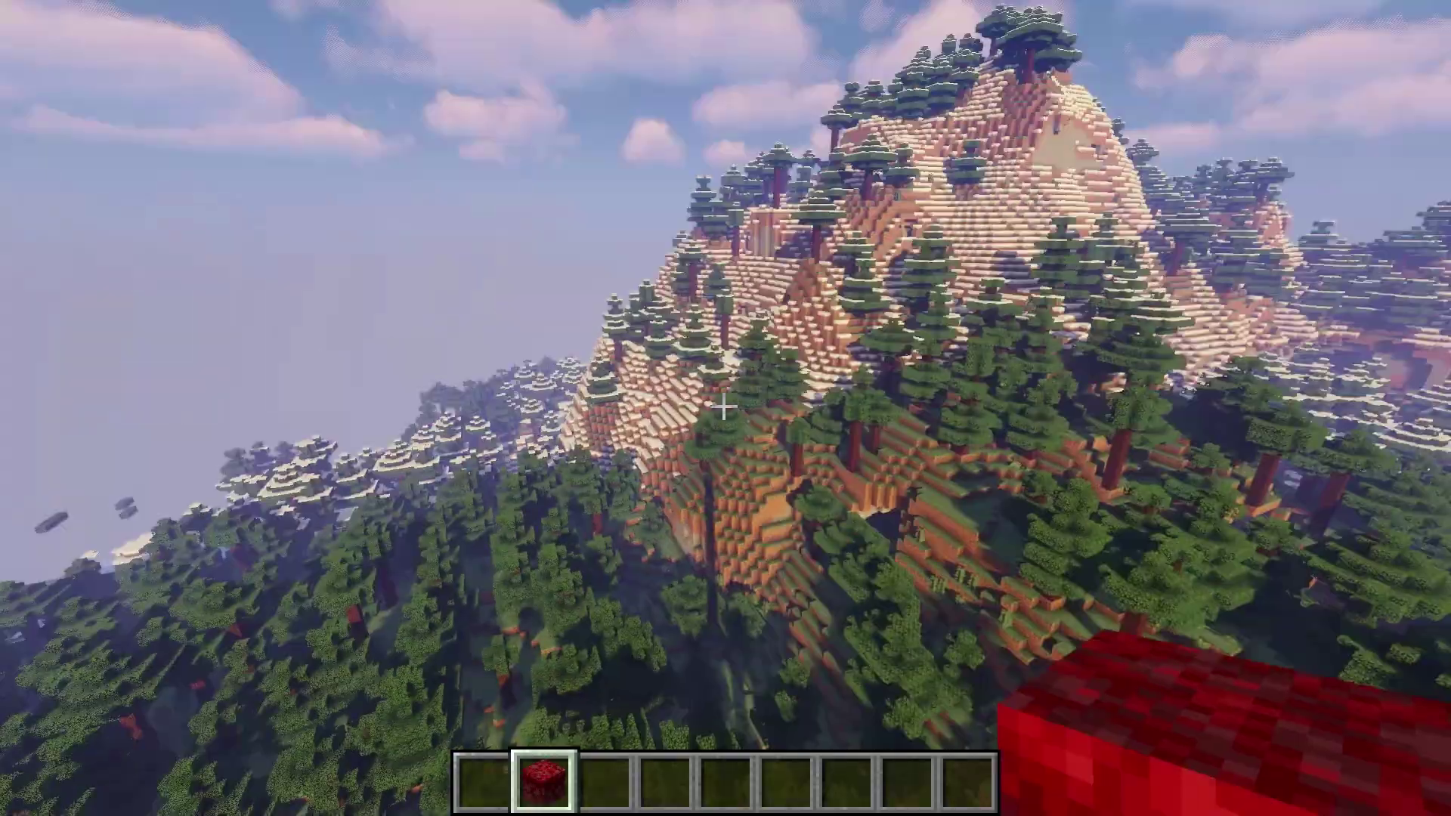
key(2)
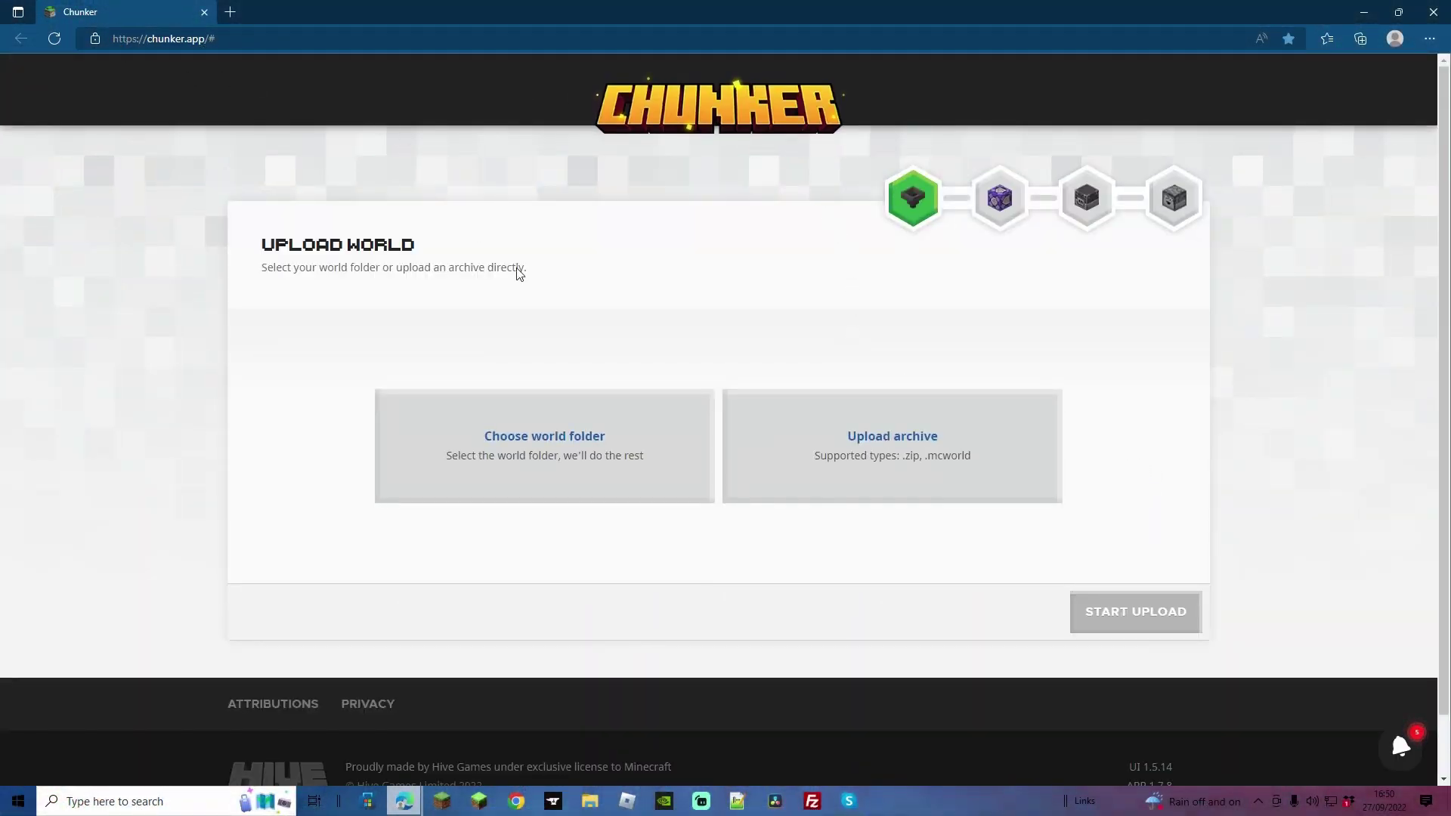
Step: Examine the world upload options on the Chunker website and the contents of the Paintball world folder in Minecraft Maps
scroll(574, 363, down, 1)
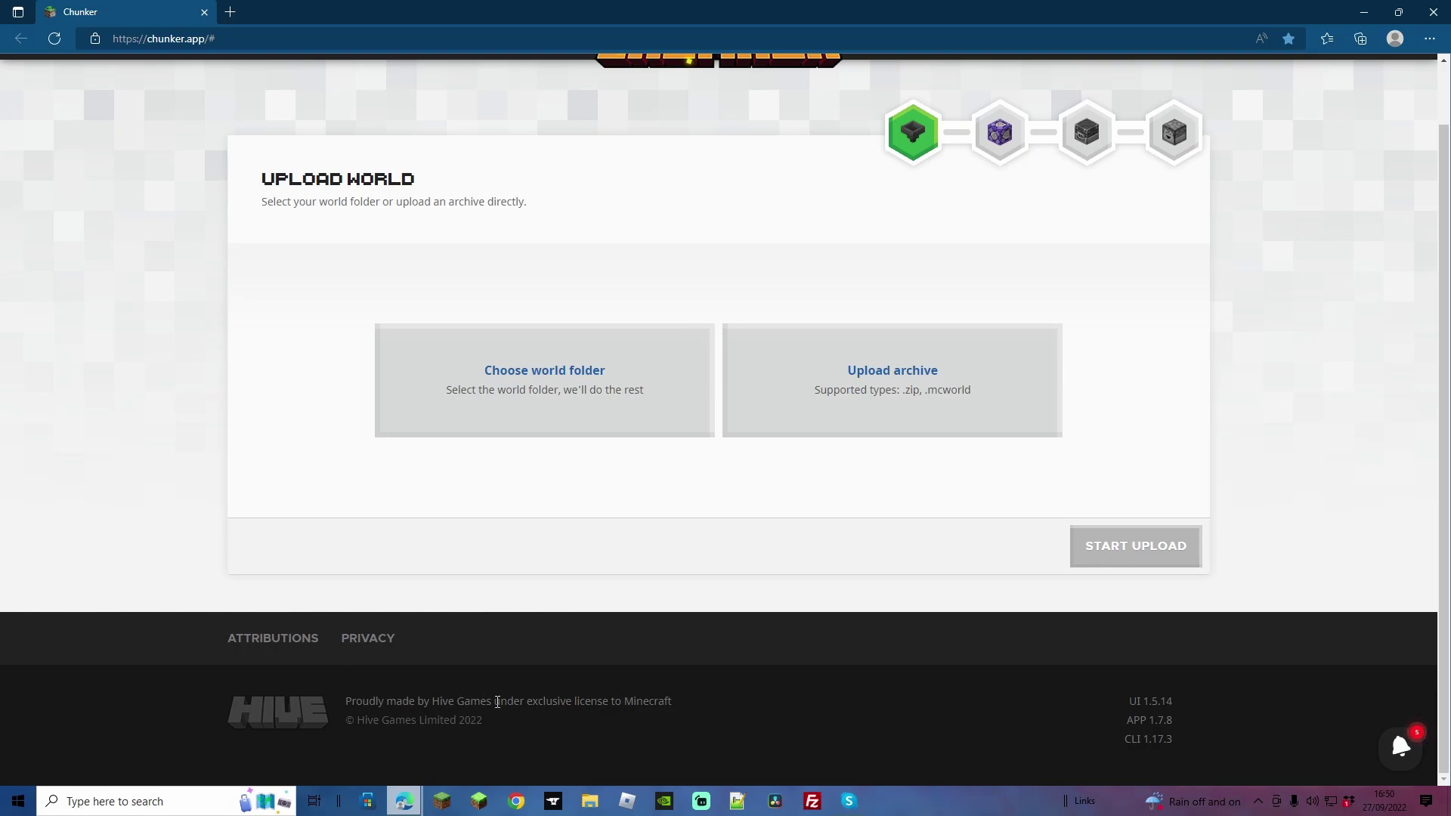
scroll(783, 637, up, 1)
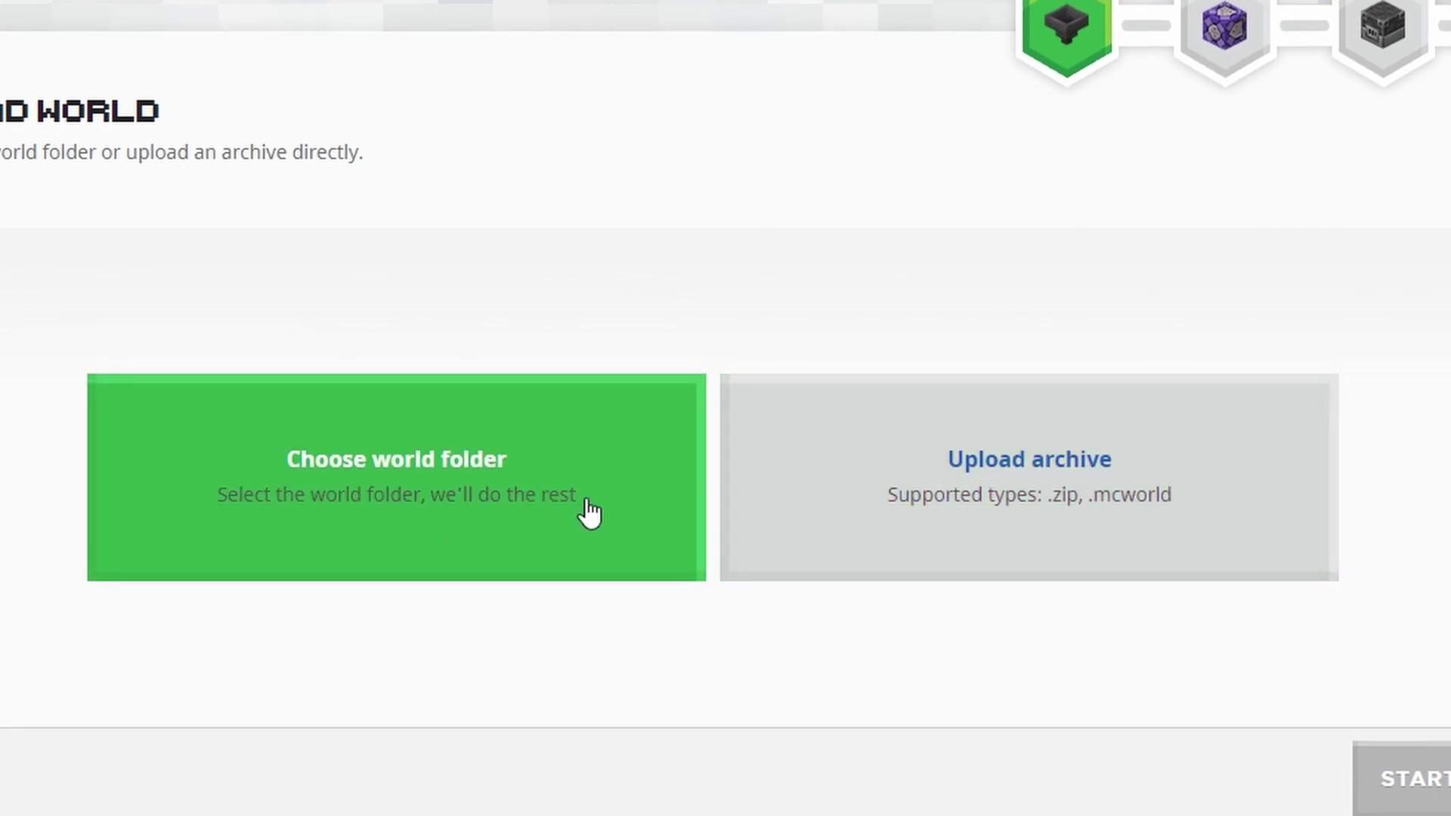
click(589, 514)
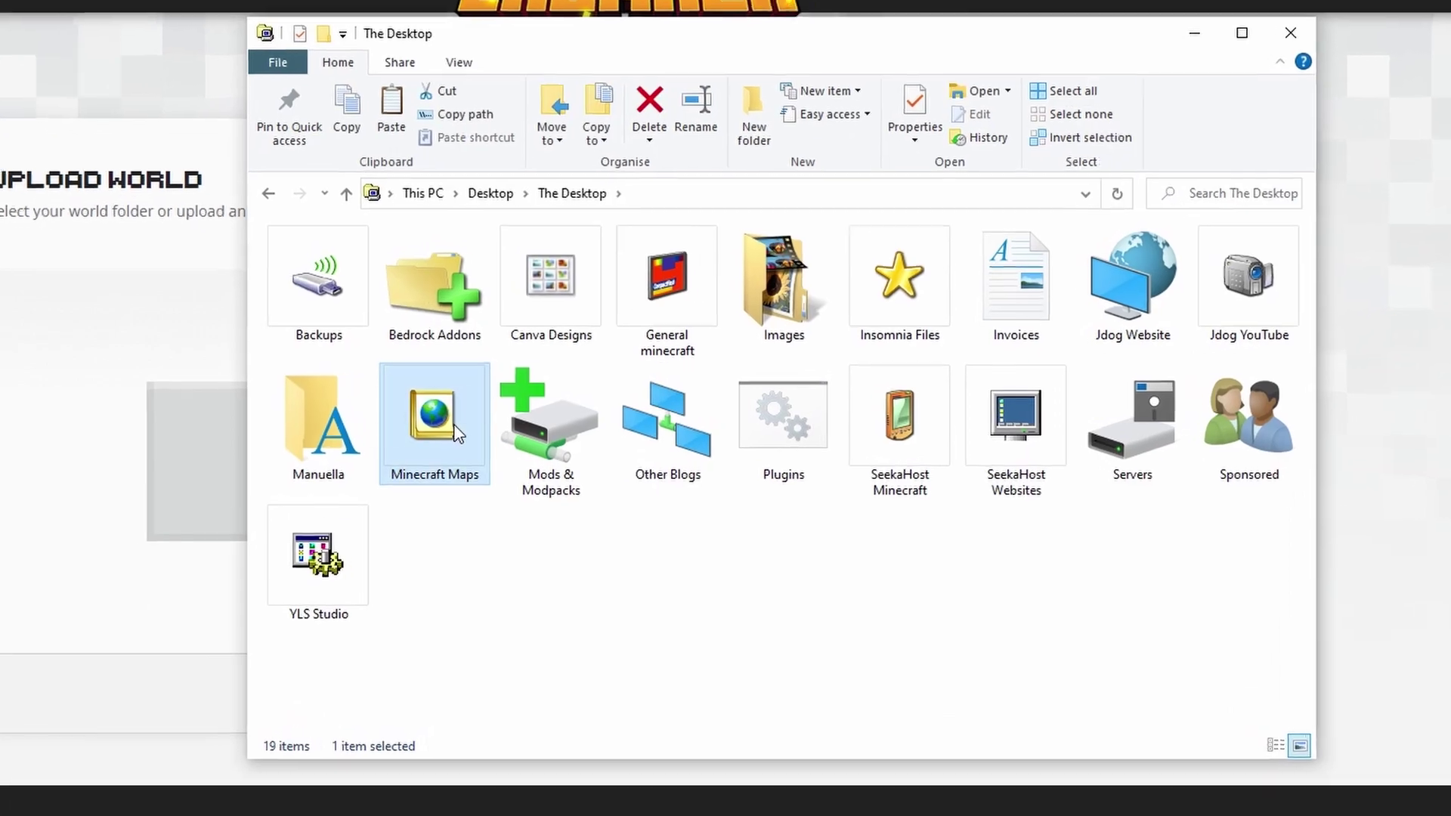
double_click(437, 414)
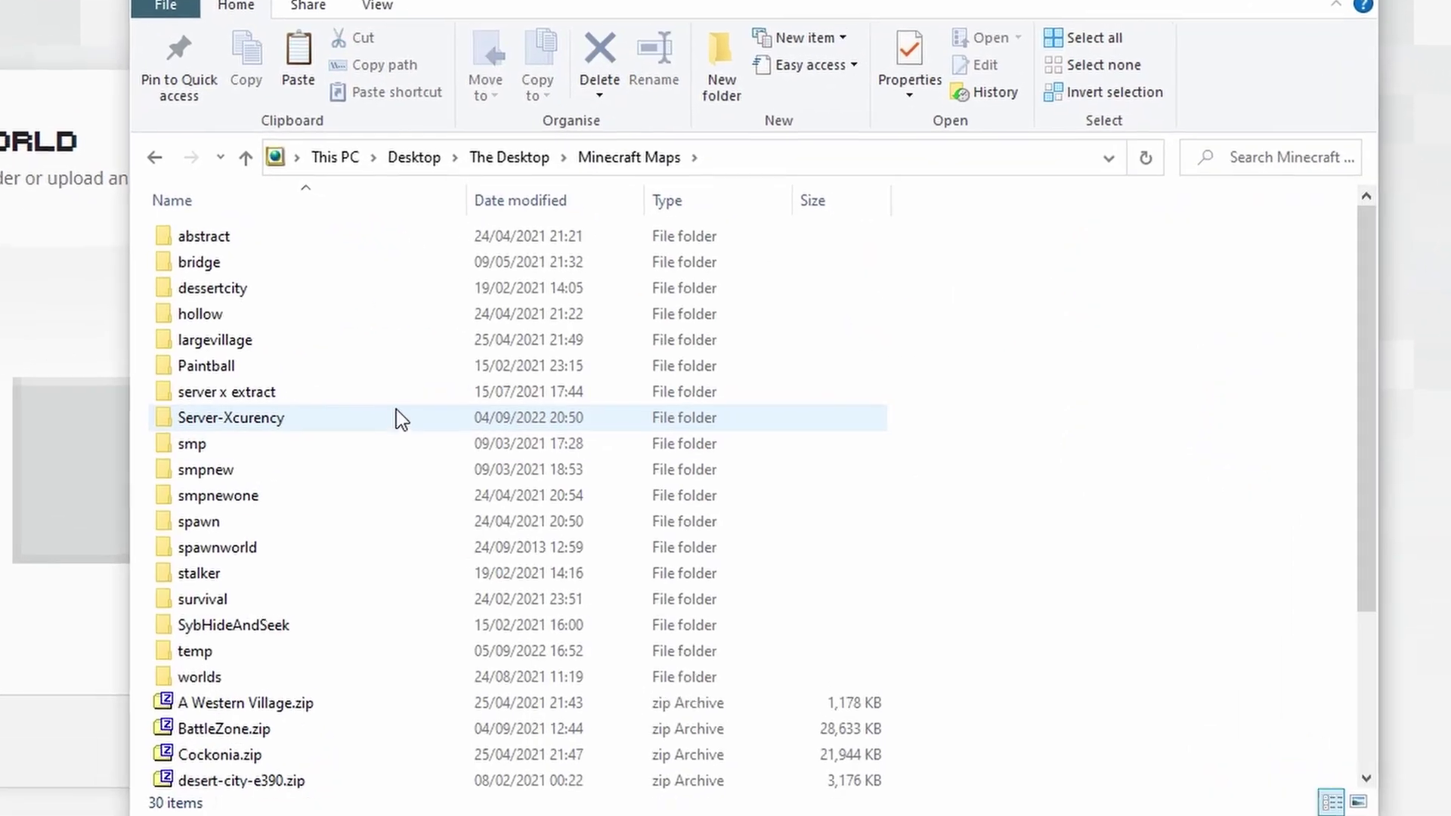
double_click(201, 366)
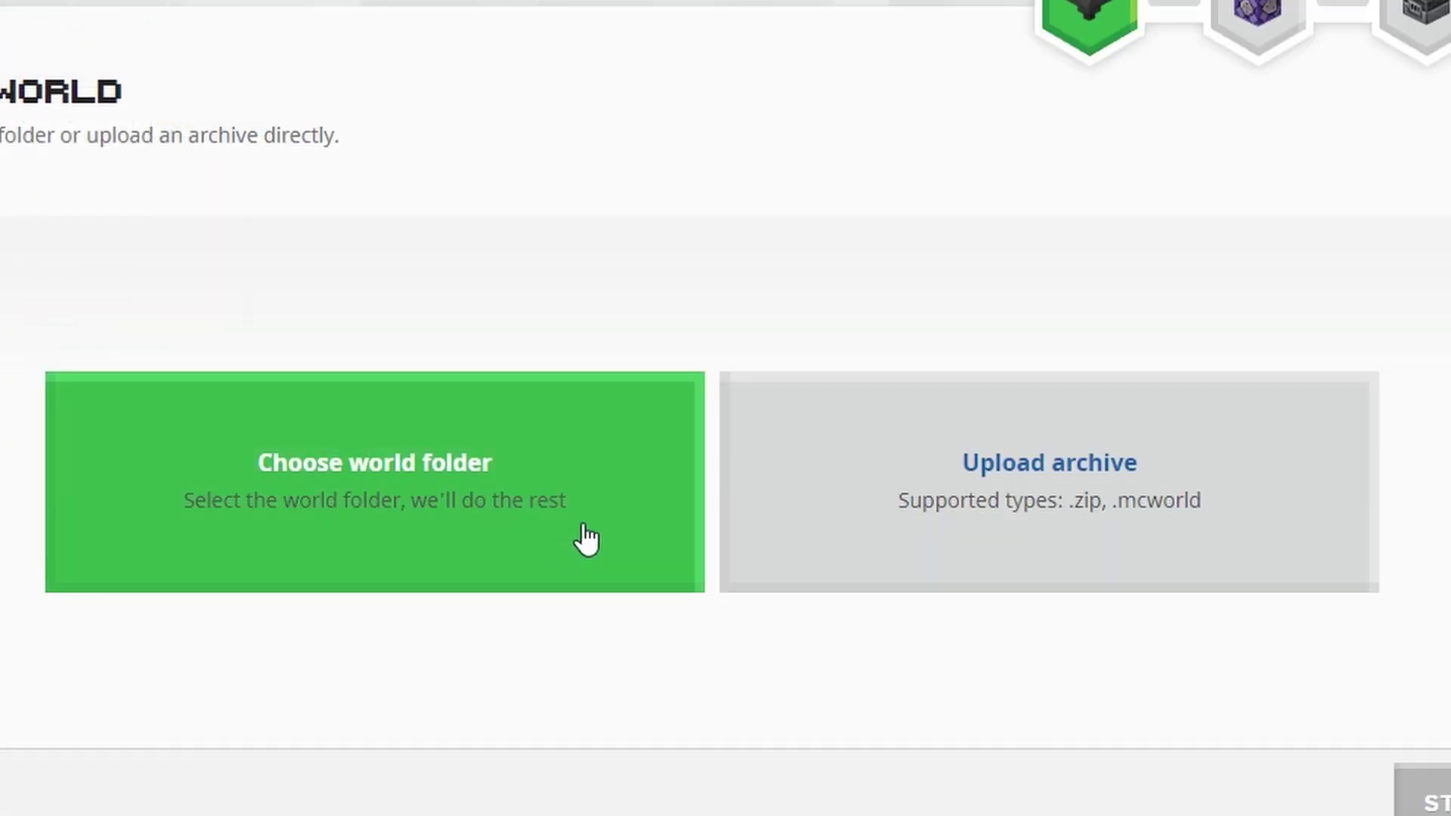
click(1108, 477)
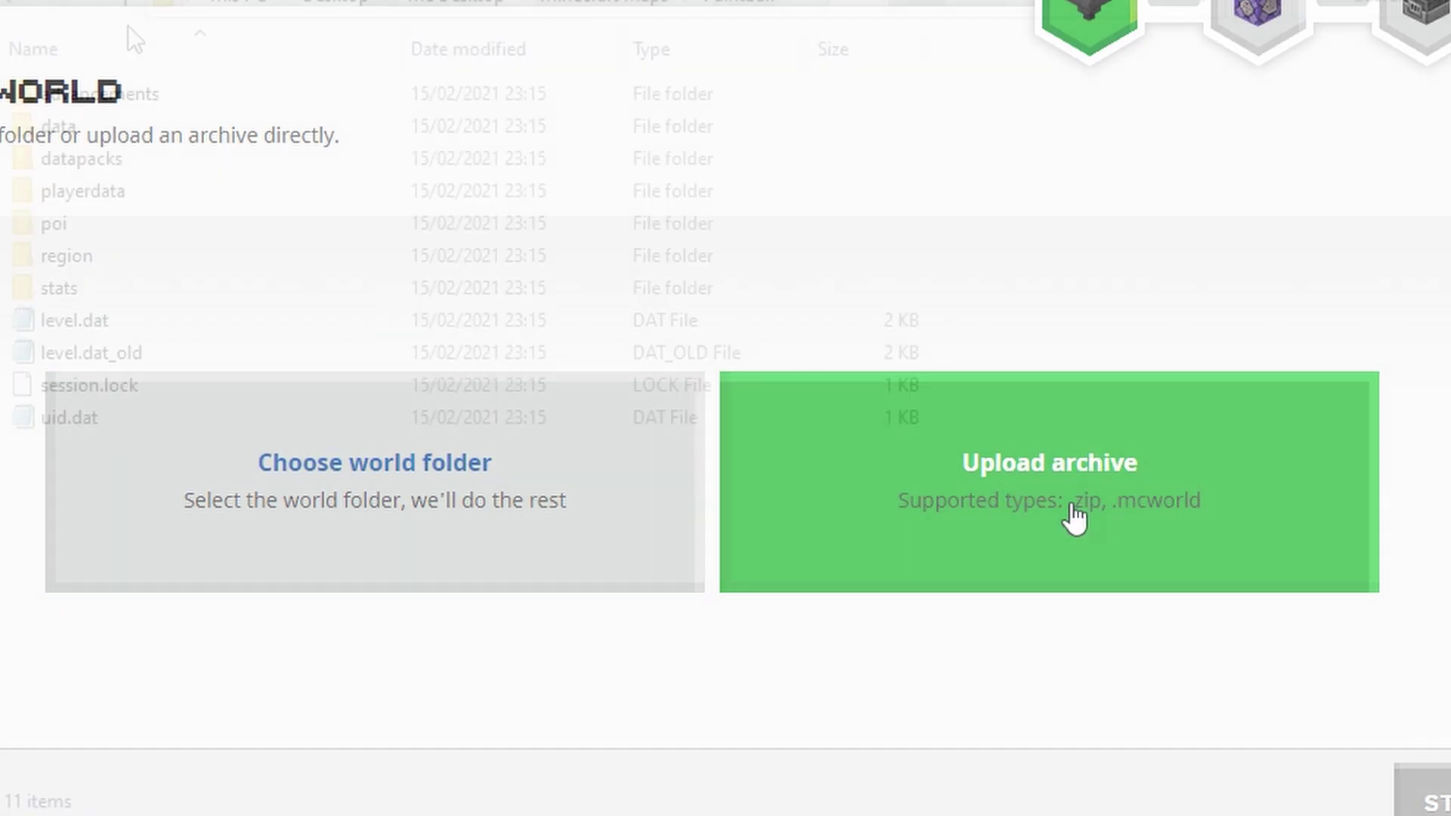
click(127, 6)
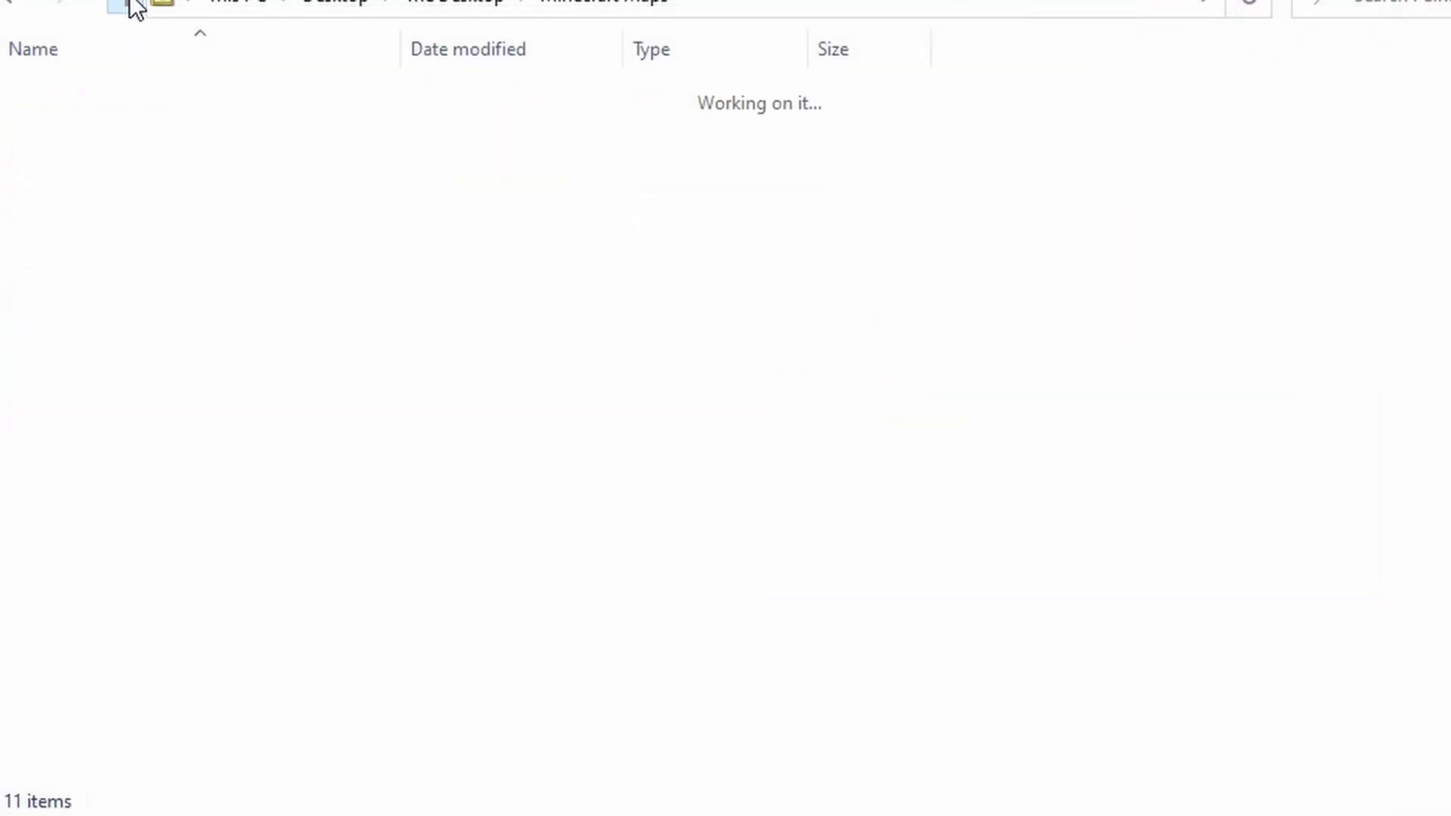
scroll(186, 352, down, 3)
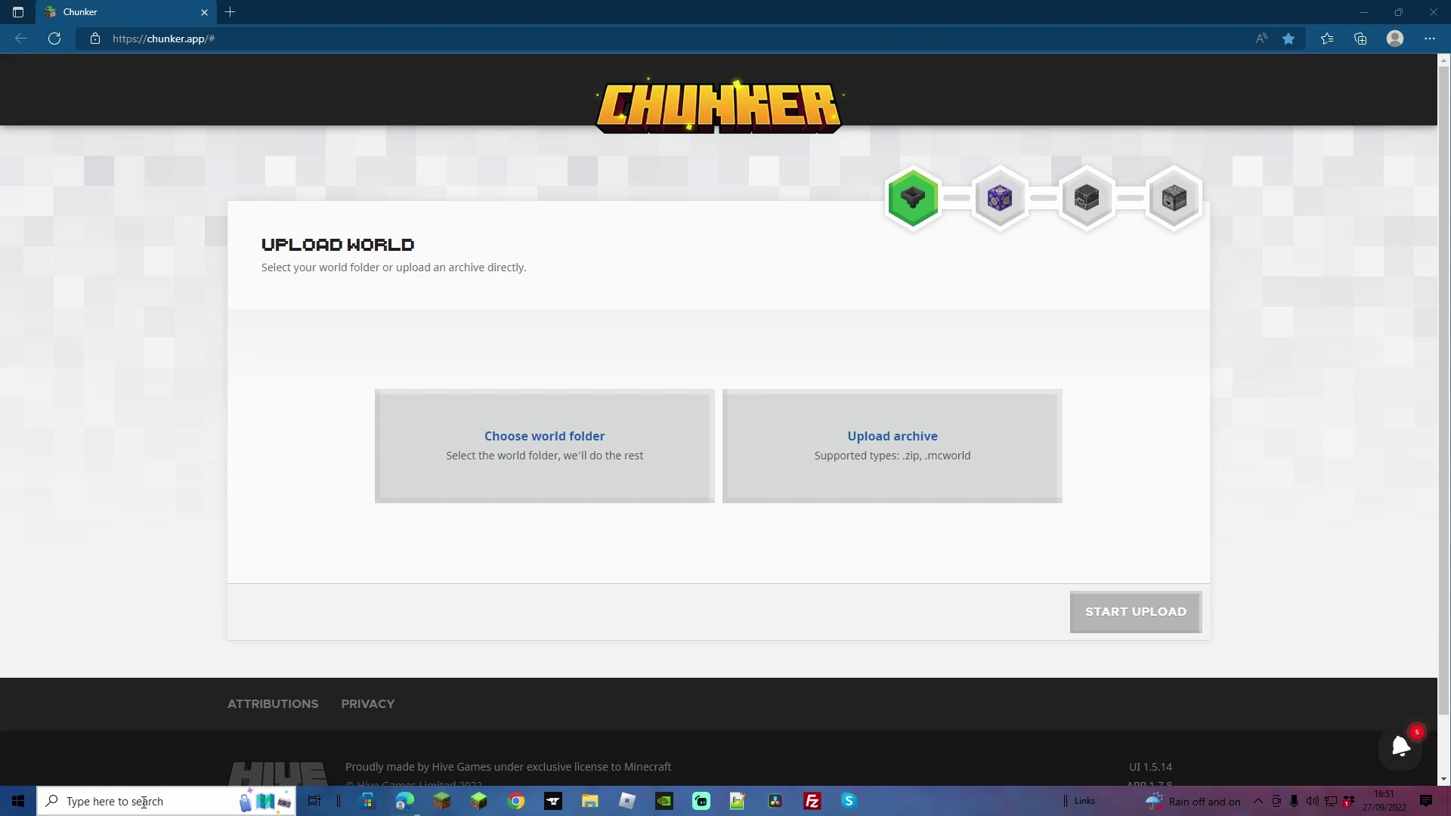
Step: Search Windows for %appdata% and open the matching folder
click(143, 802)
text(%appadata)
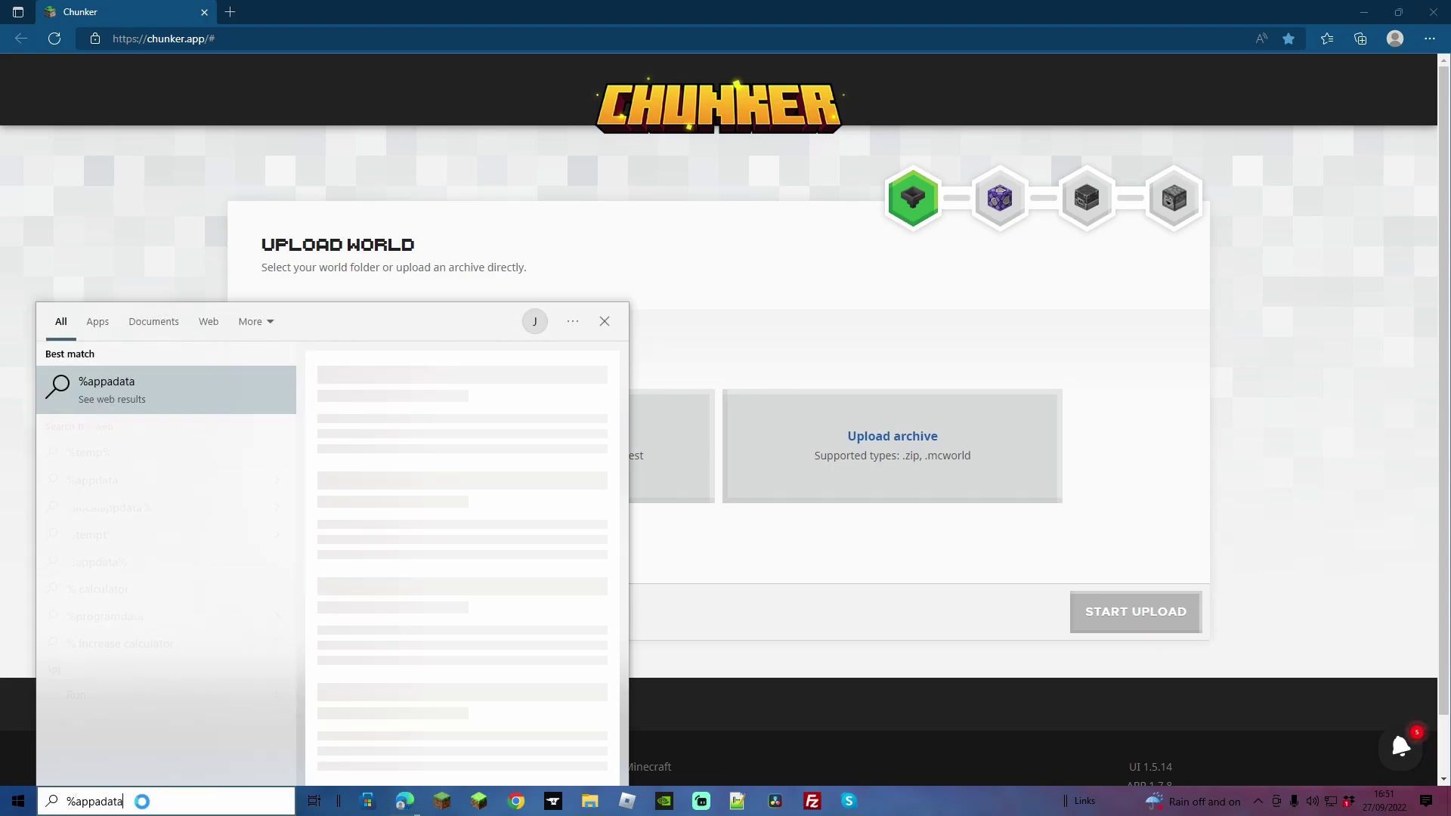
text(%)
key(Left)
key(Left)
key(Left)
key(Left)
key(Left)
key(BackSpace)
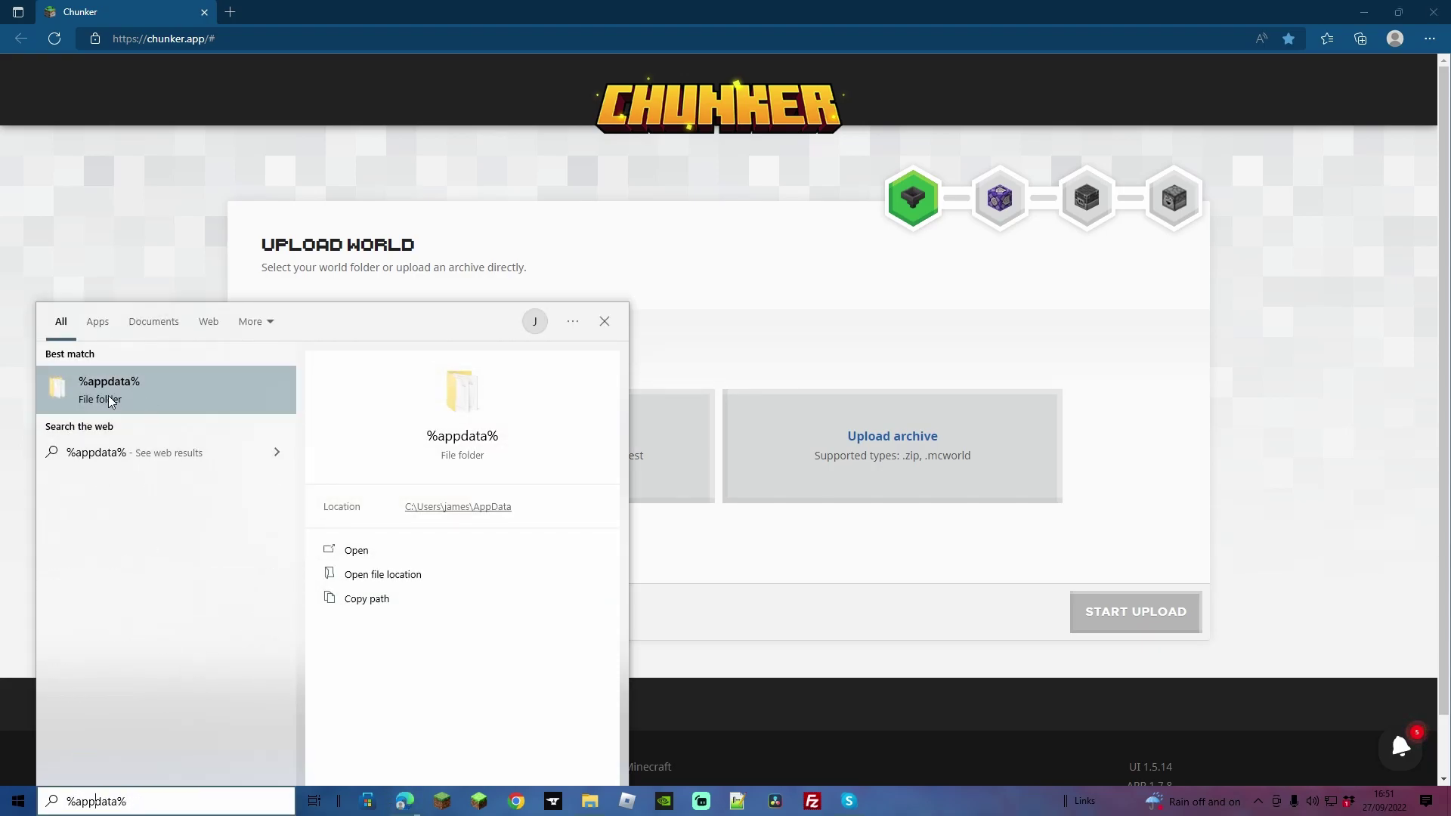
click(142, 389)
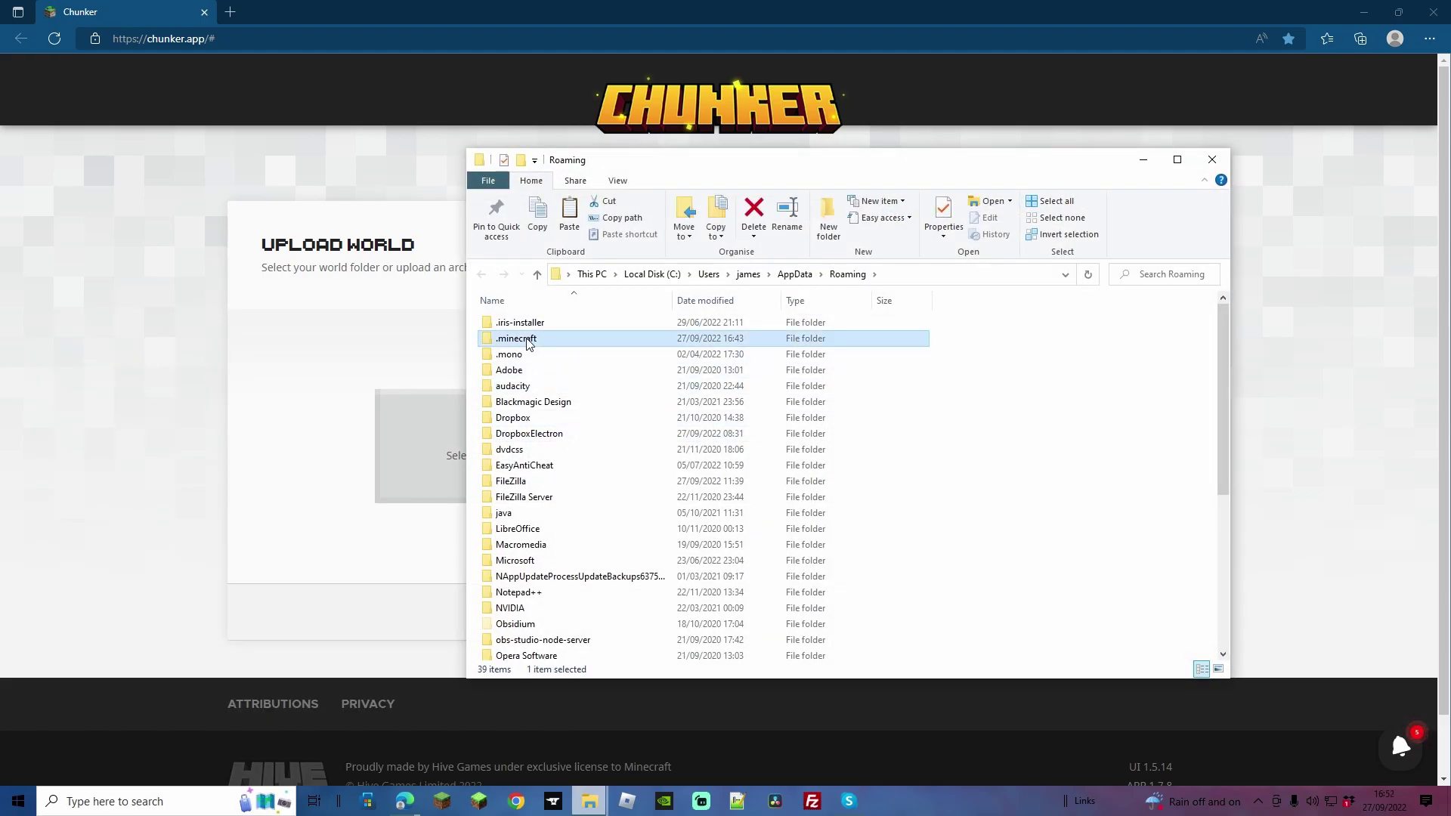
Step: Open the saves folder inside .minecraft
double_click(529, 339)
scroll(541, 446, down, 2)
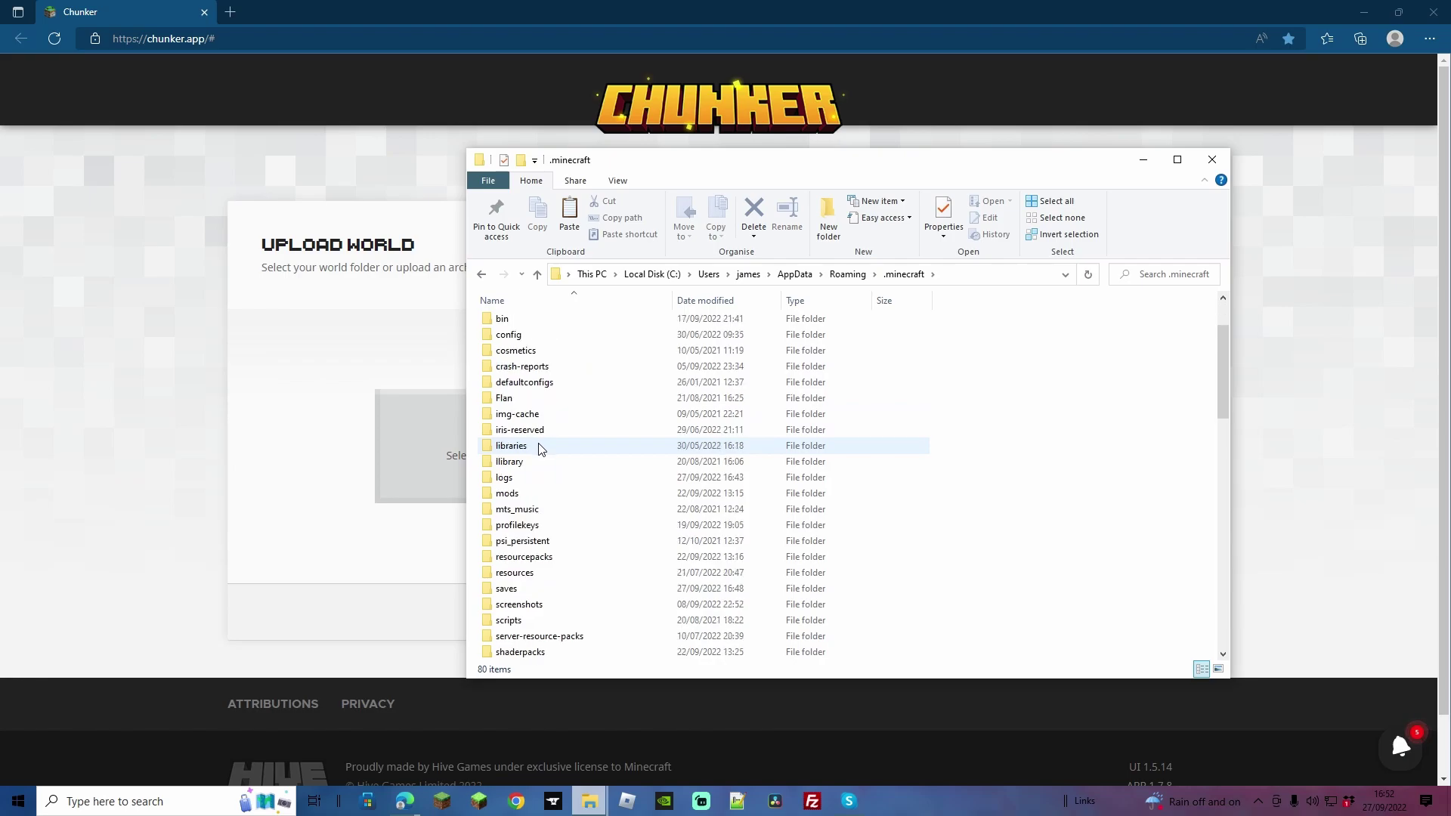
click(517, 590)
double_click(517, 590)
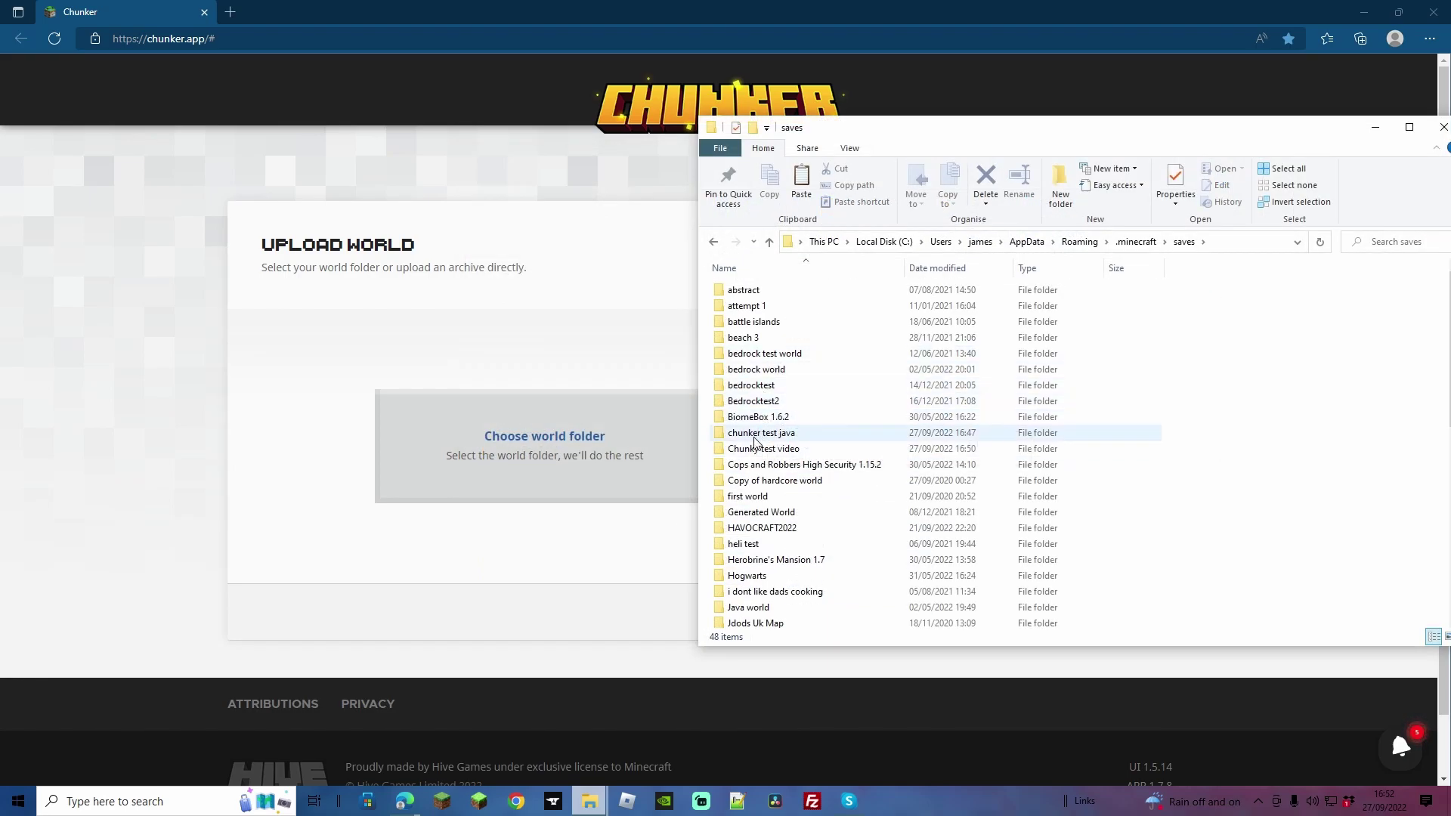
Step: Copy the "Chunky test video" world folder from saves to the Desktop using TeraCopy
right_click(786, 450)
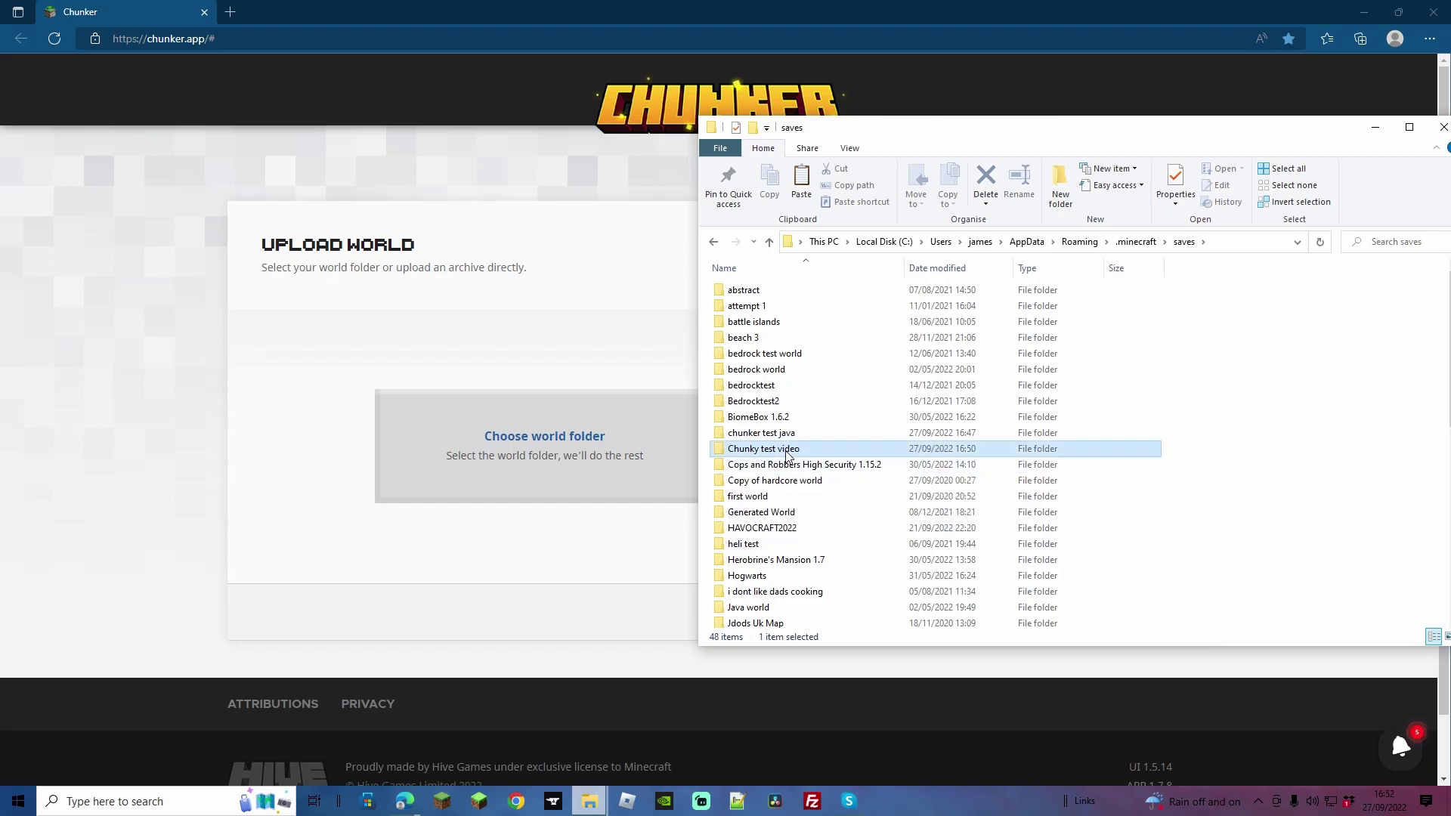
click(822, 344)
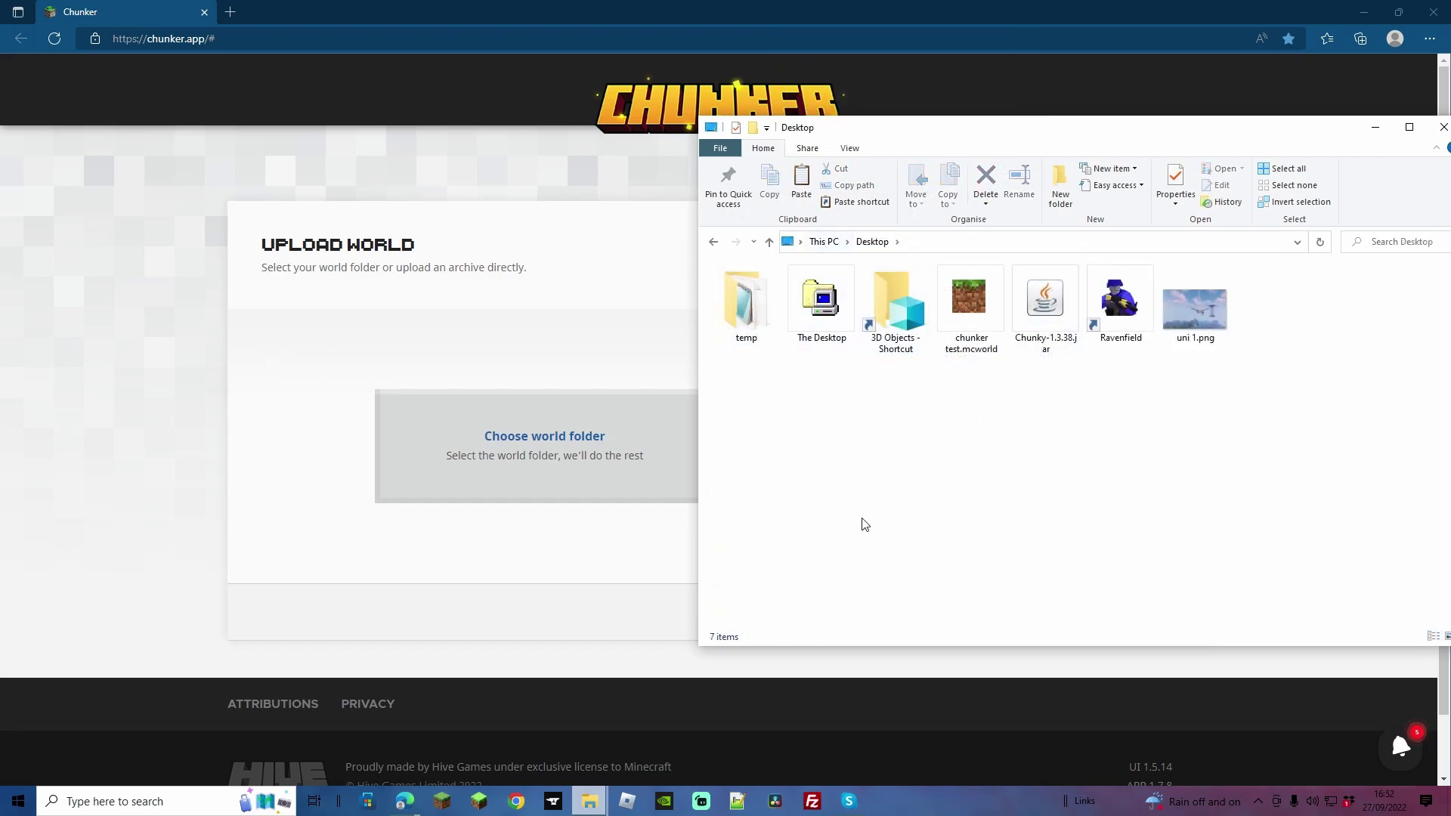
right_click(836, 475)
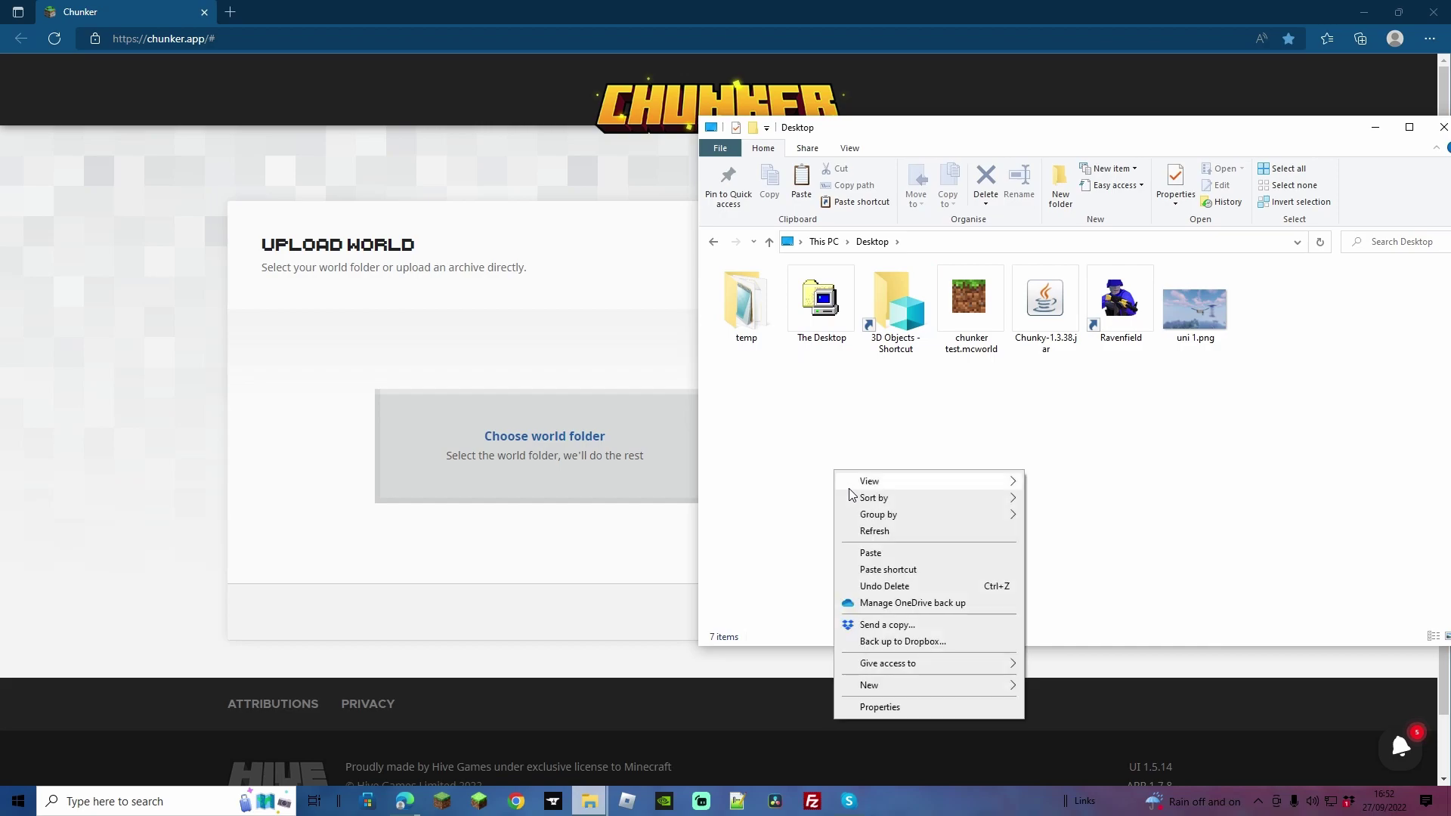
click(893, 559)
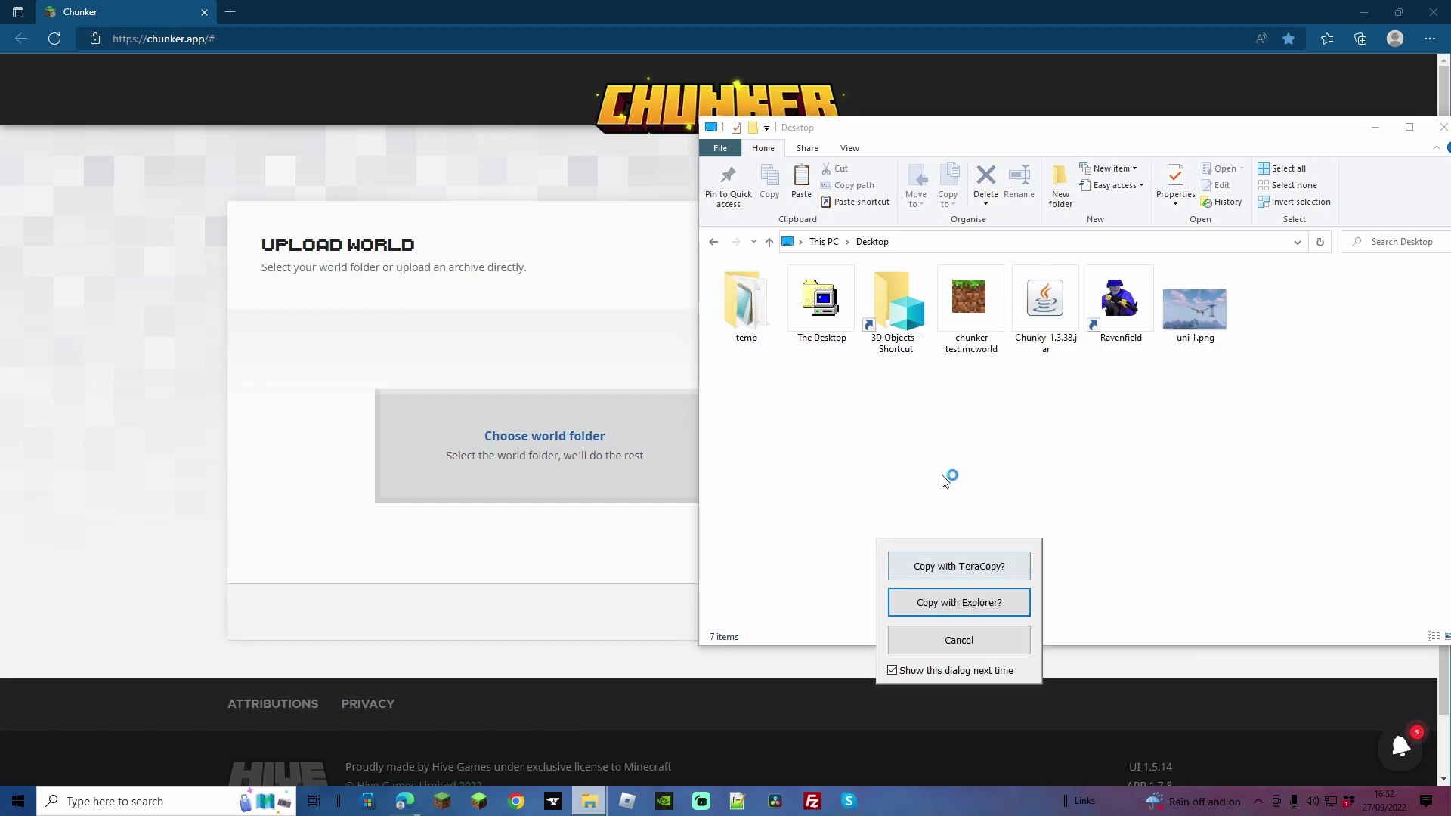
click(946, 578)
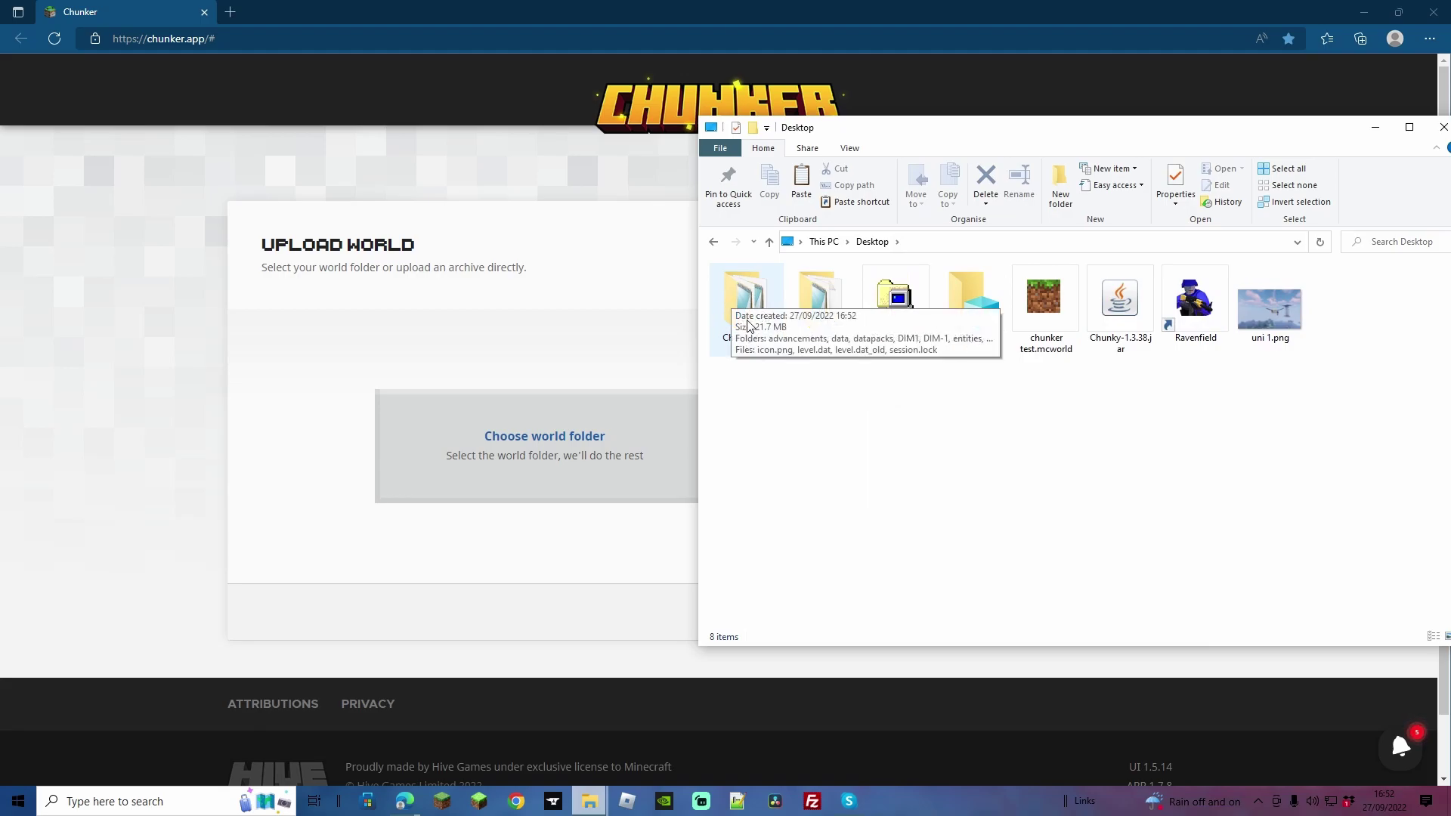
Step: Switch to Minecraft for Windows and examine the game settings of the "chunker test" world down to the end of the list
click(174, 453)
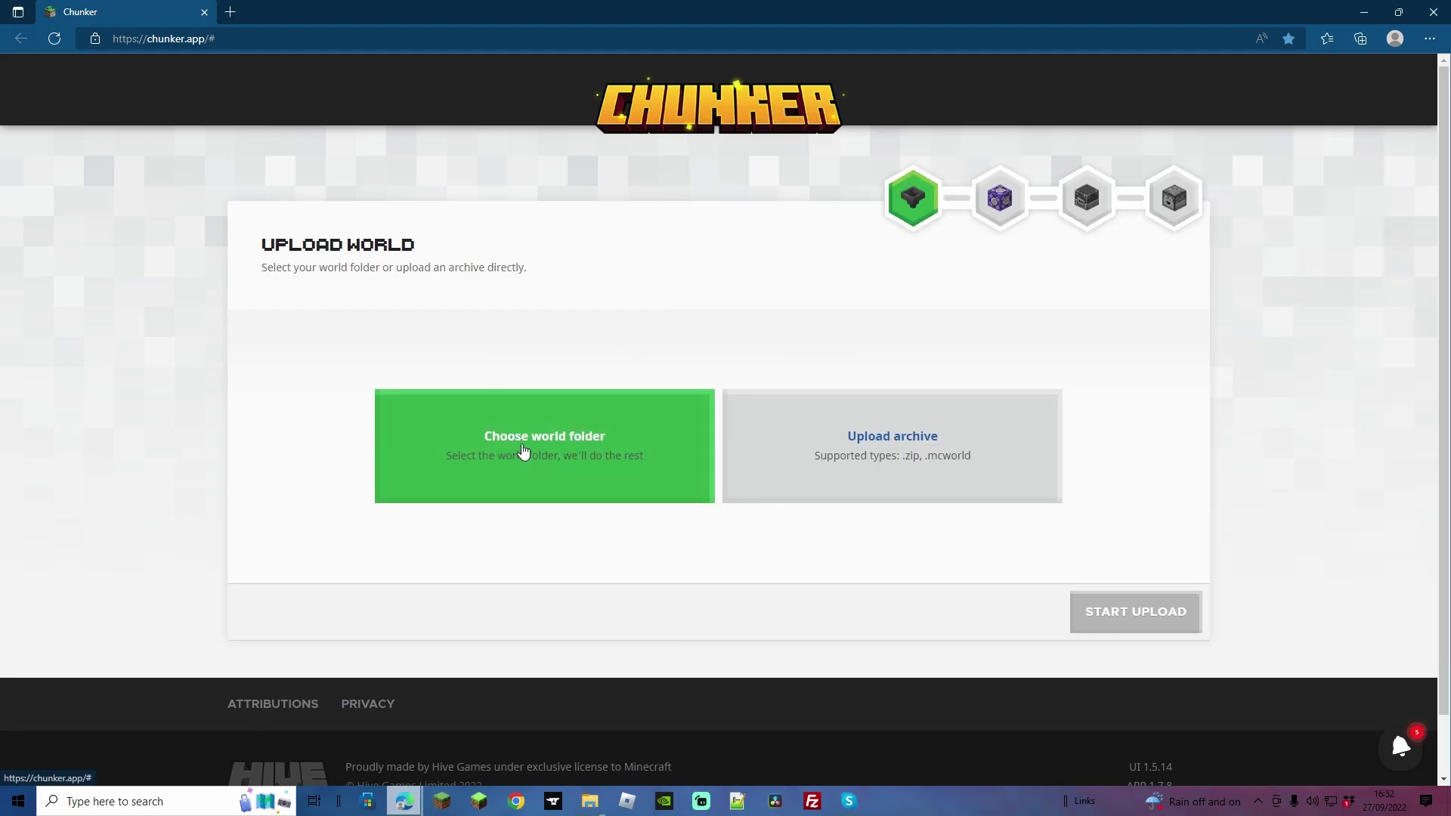
key(alt+Tab)
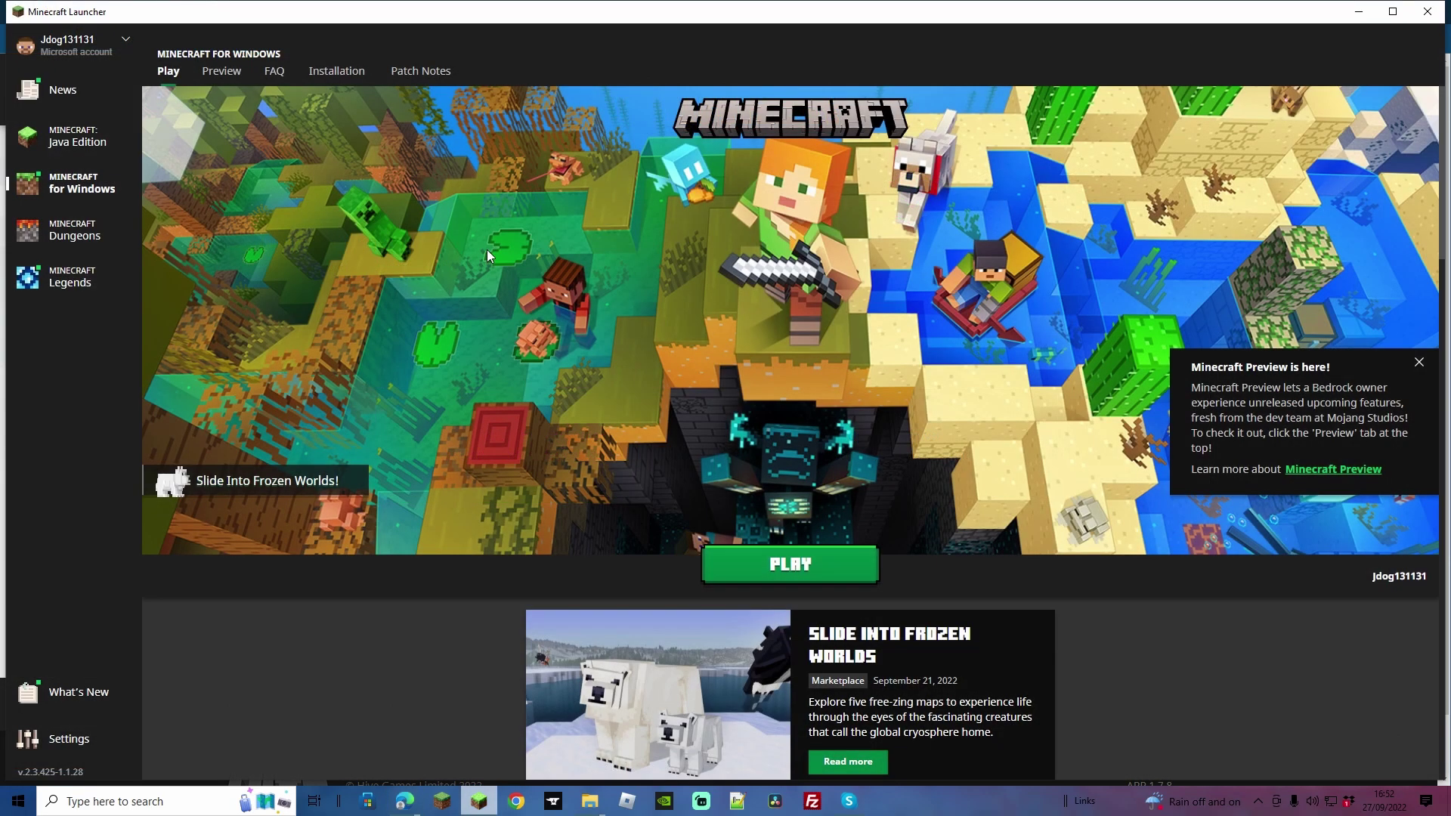
click(775, 573)
click(706, 410)
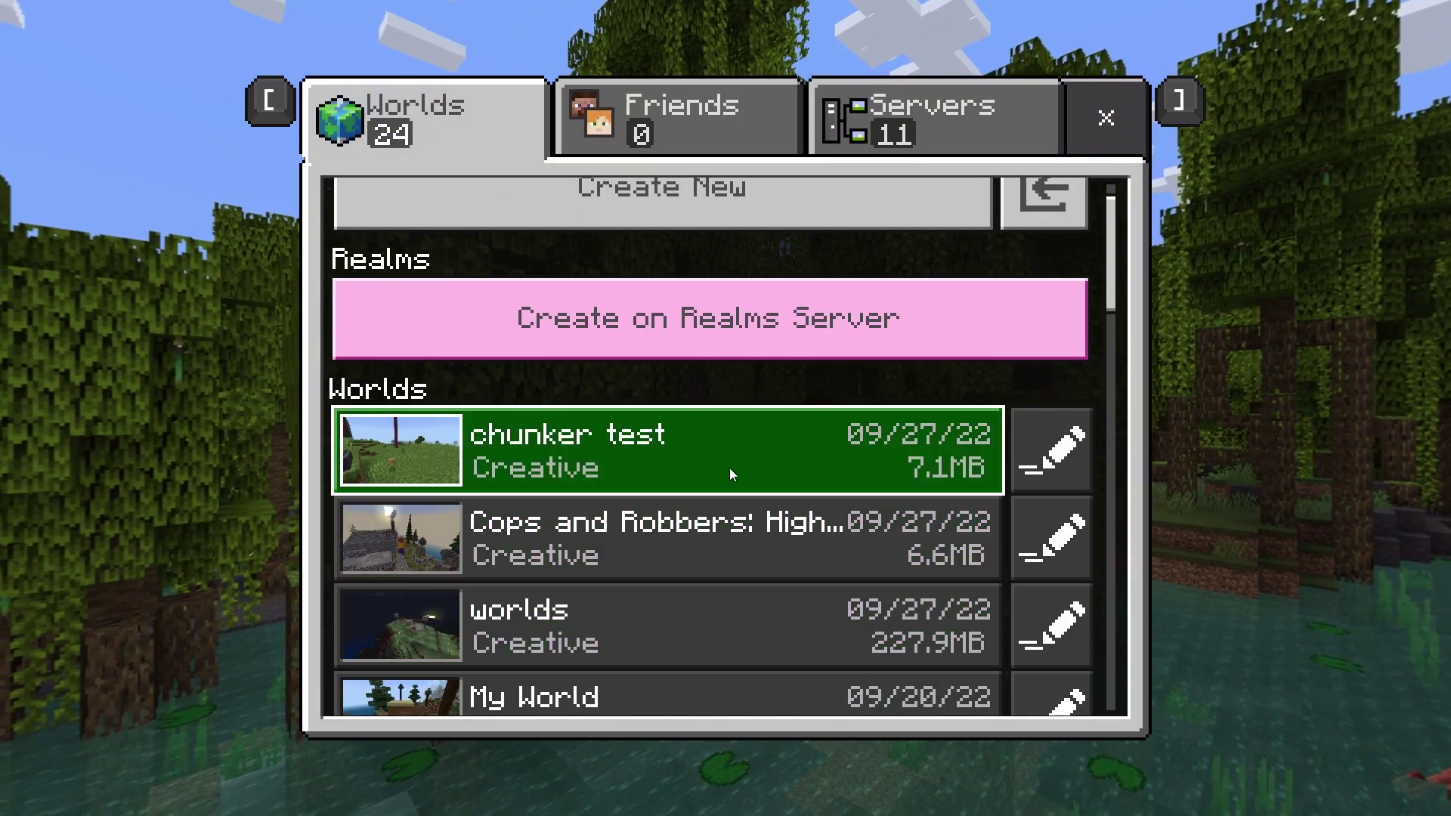
click(1051, 452)
scroll(1109, 405, down, 5)
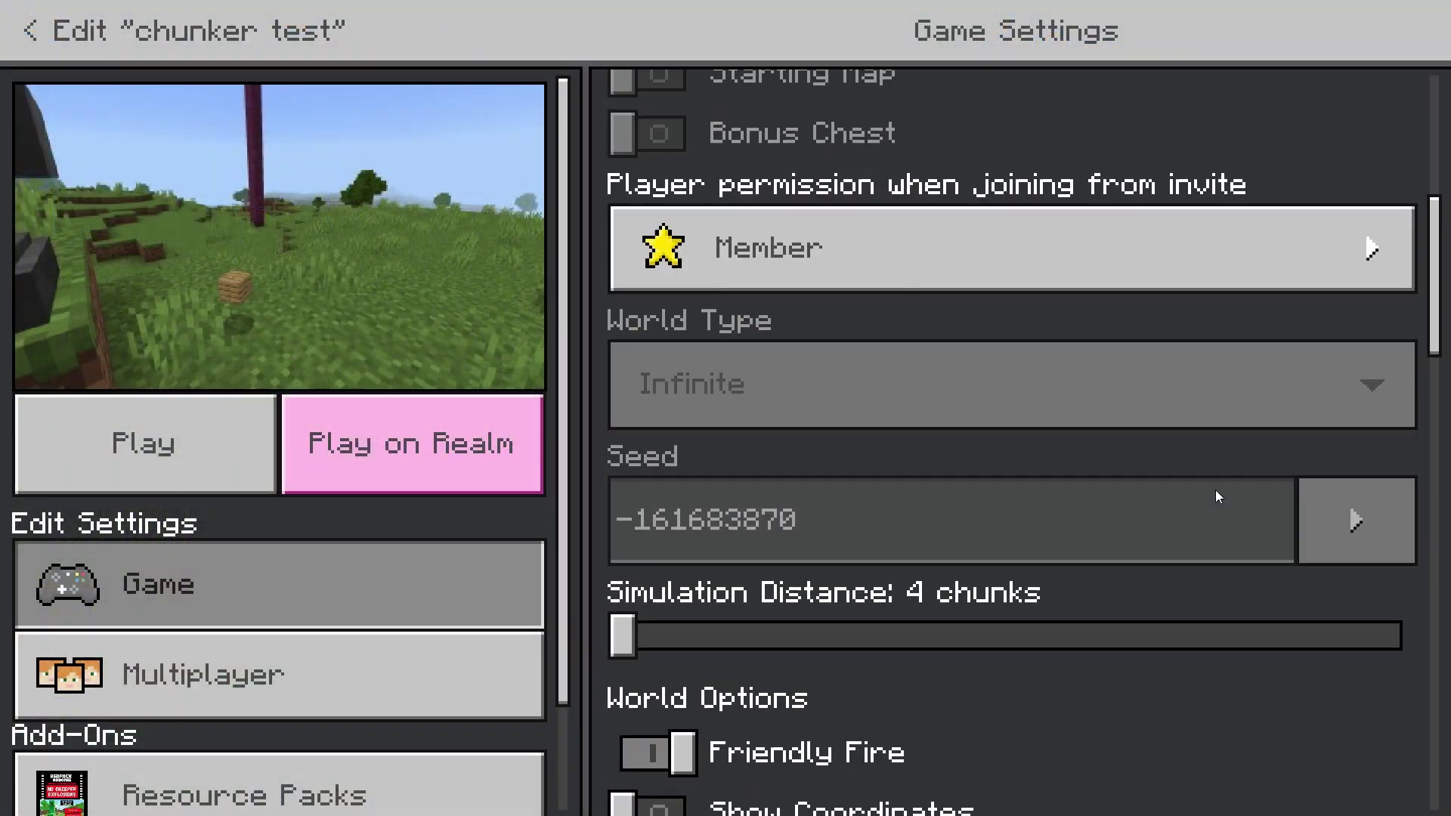
scroll(1217, 497, down, 3)
drag(1436, 337, 1432, 726)
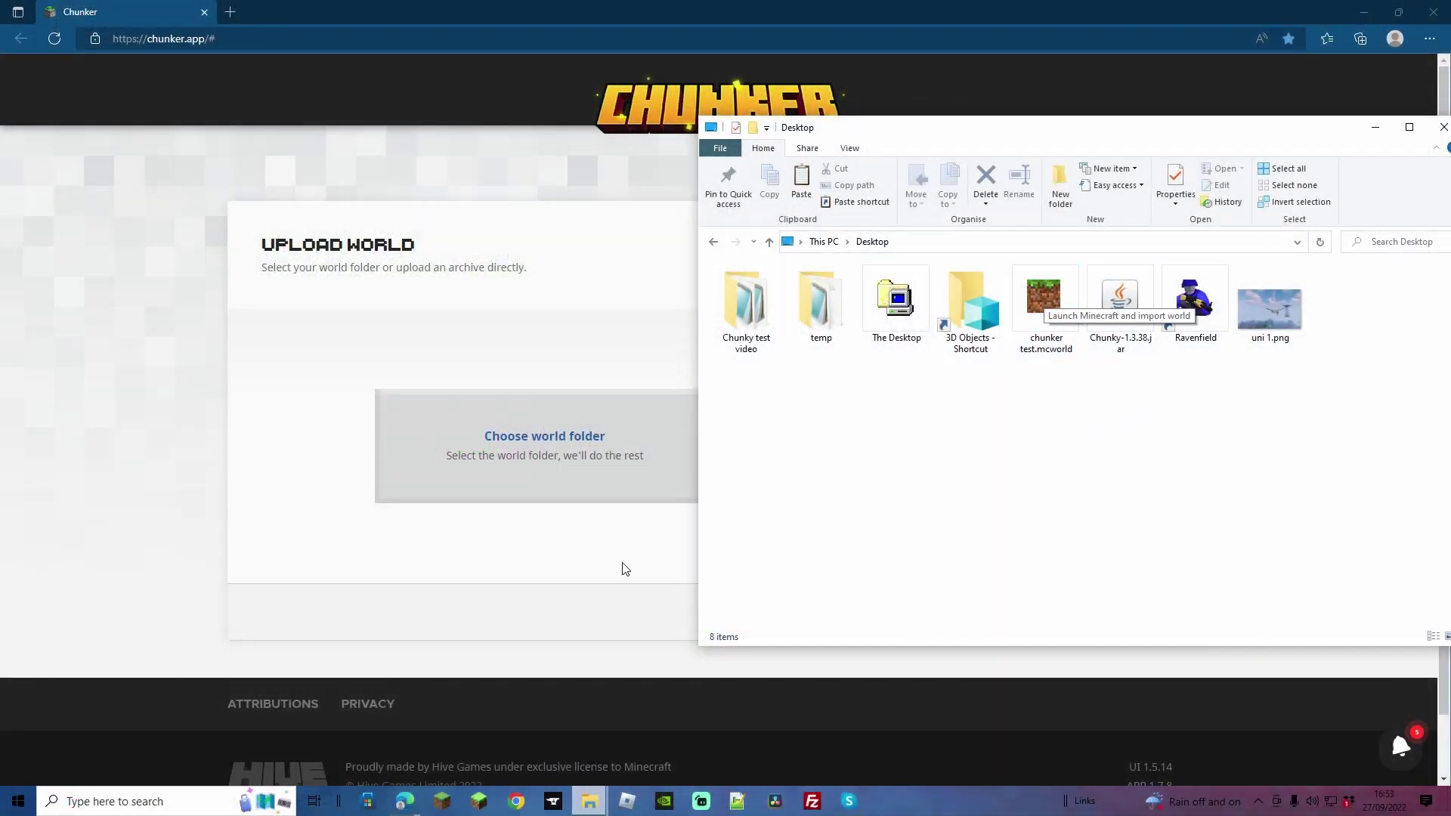
Step: Switch back to Chunker, choose the "Chunky test video" folder on the Desktop as the world folder, and upload it
click(592, 567)
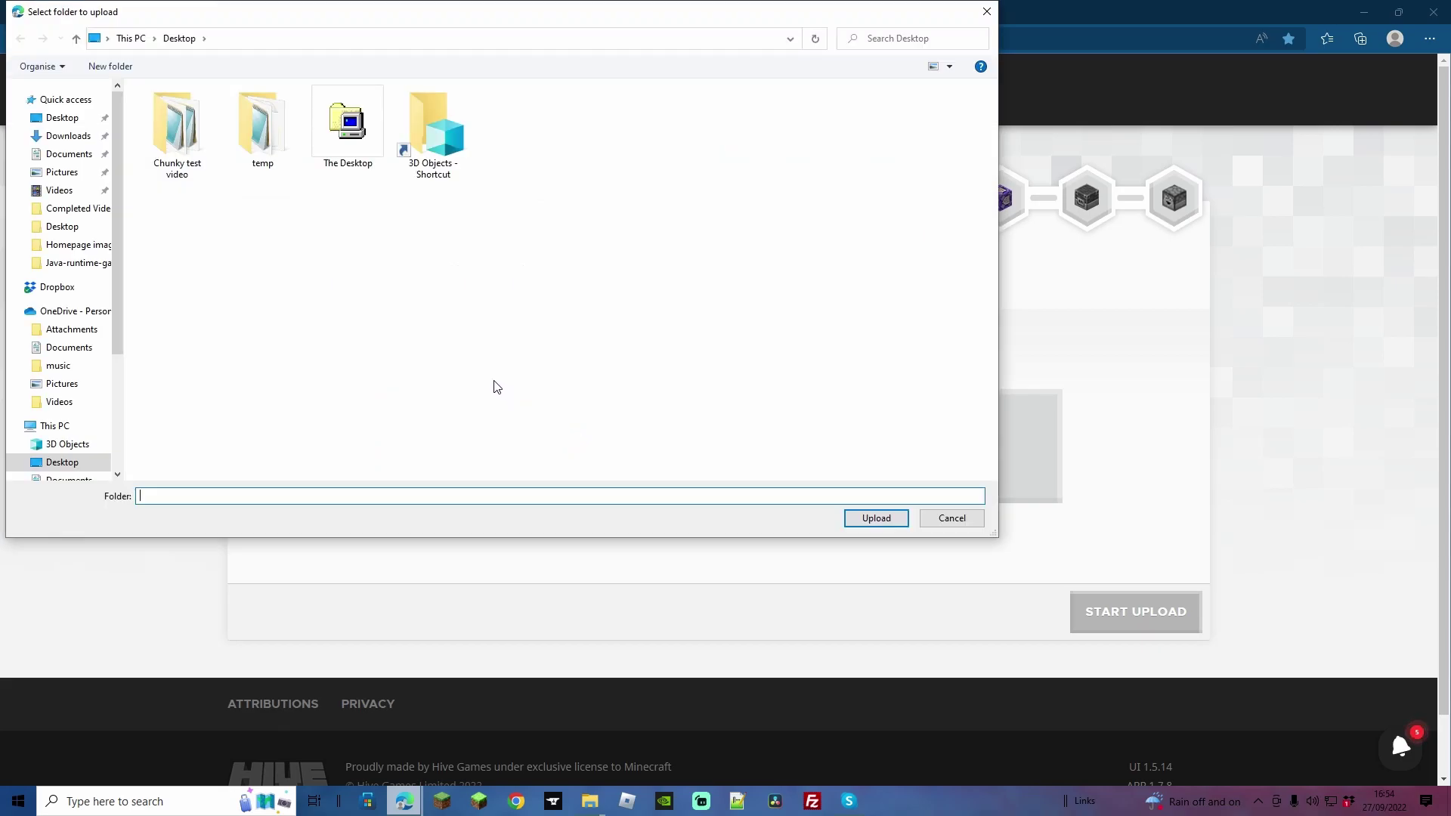
click(173, 115)
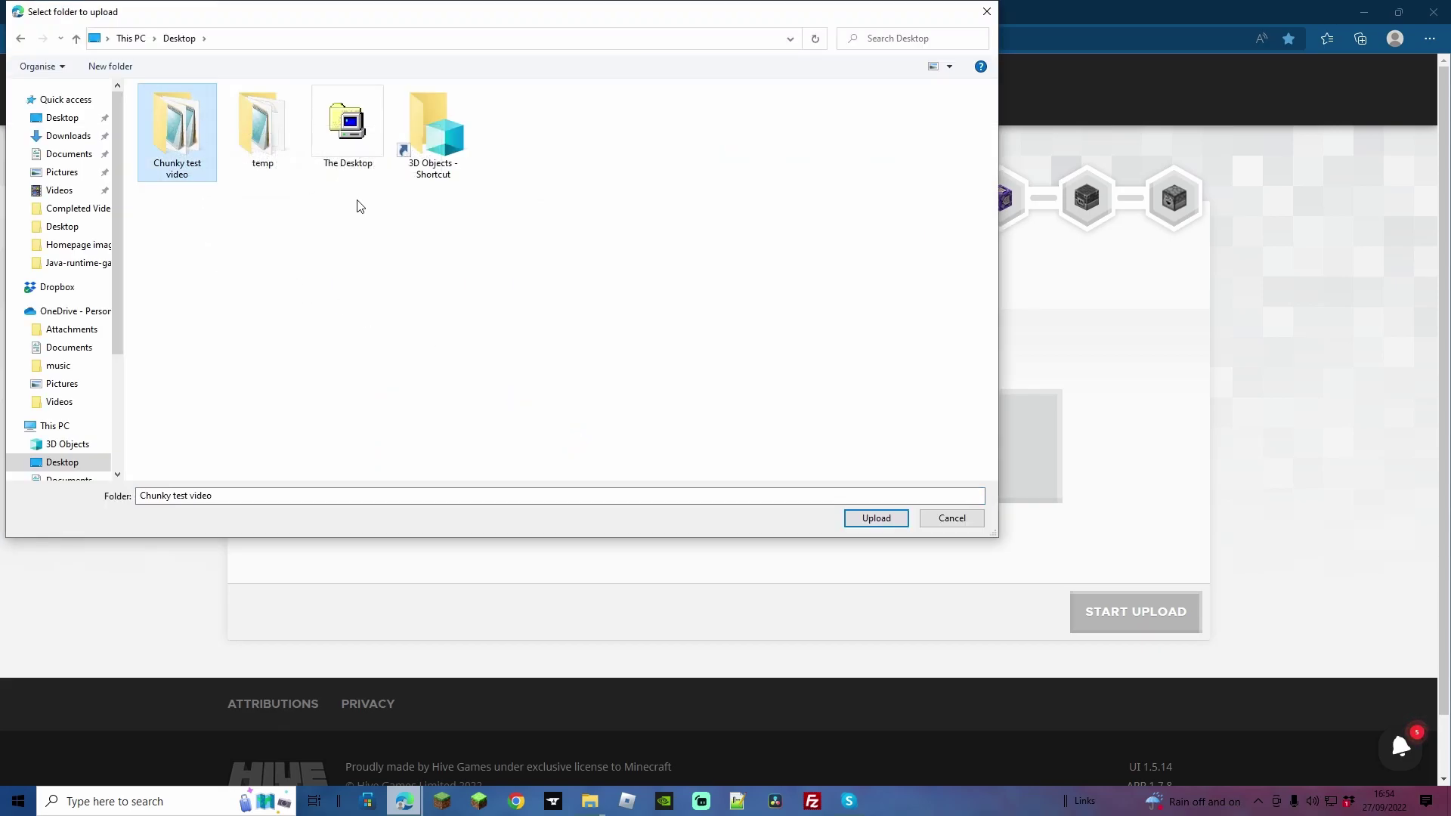
click(877, 519)
click(788, 136)
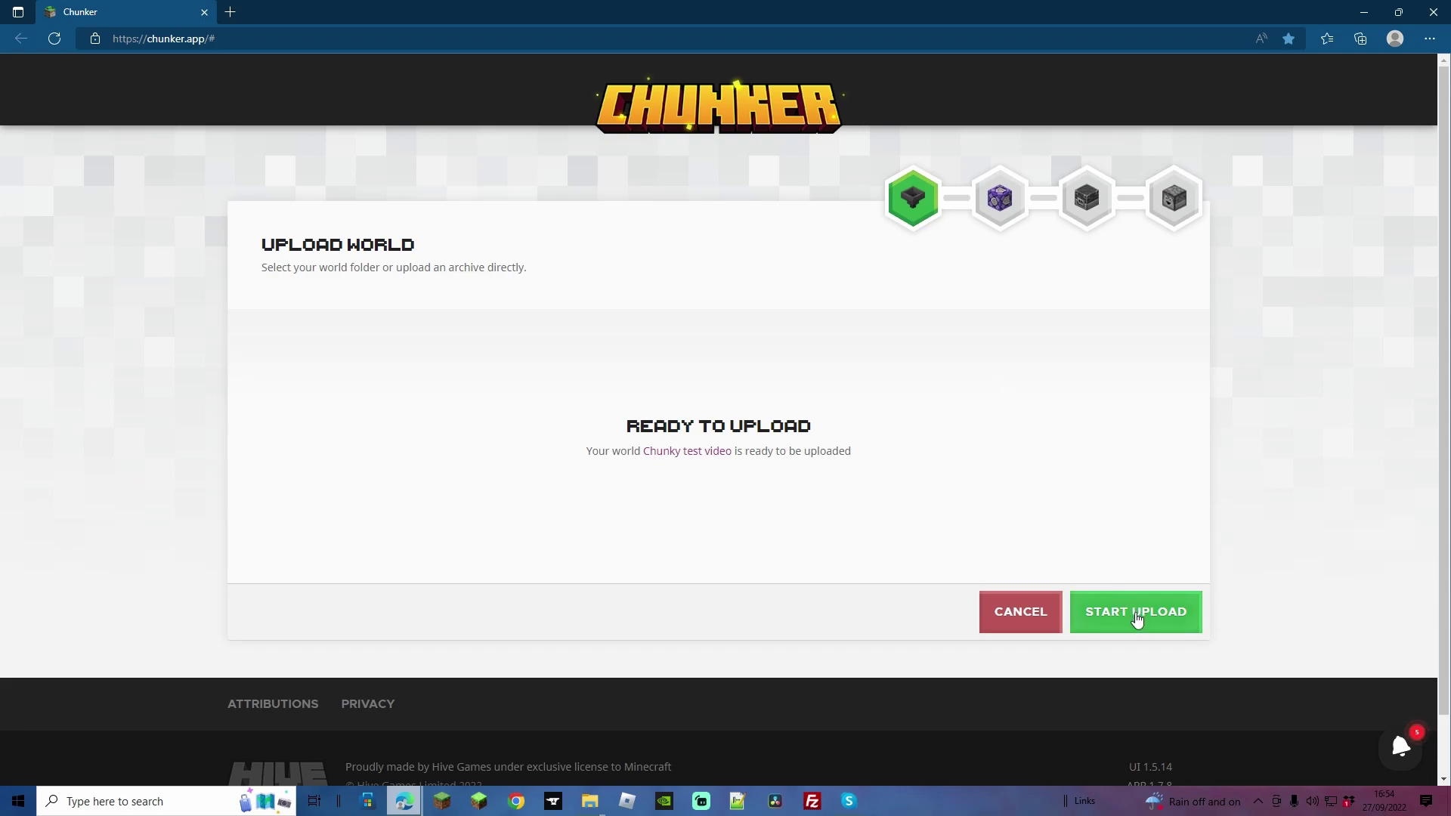
click(1138, 622)
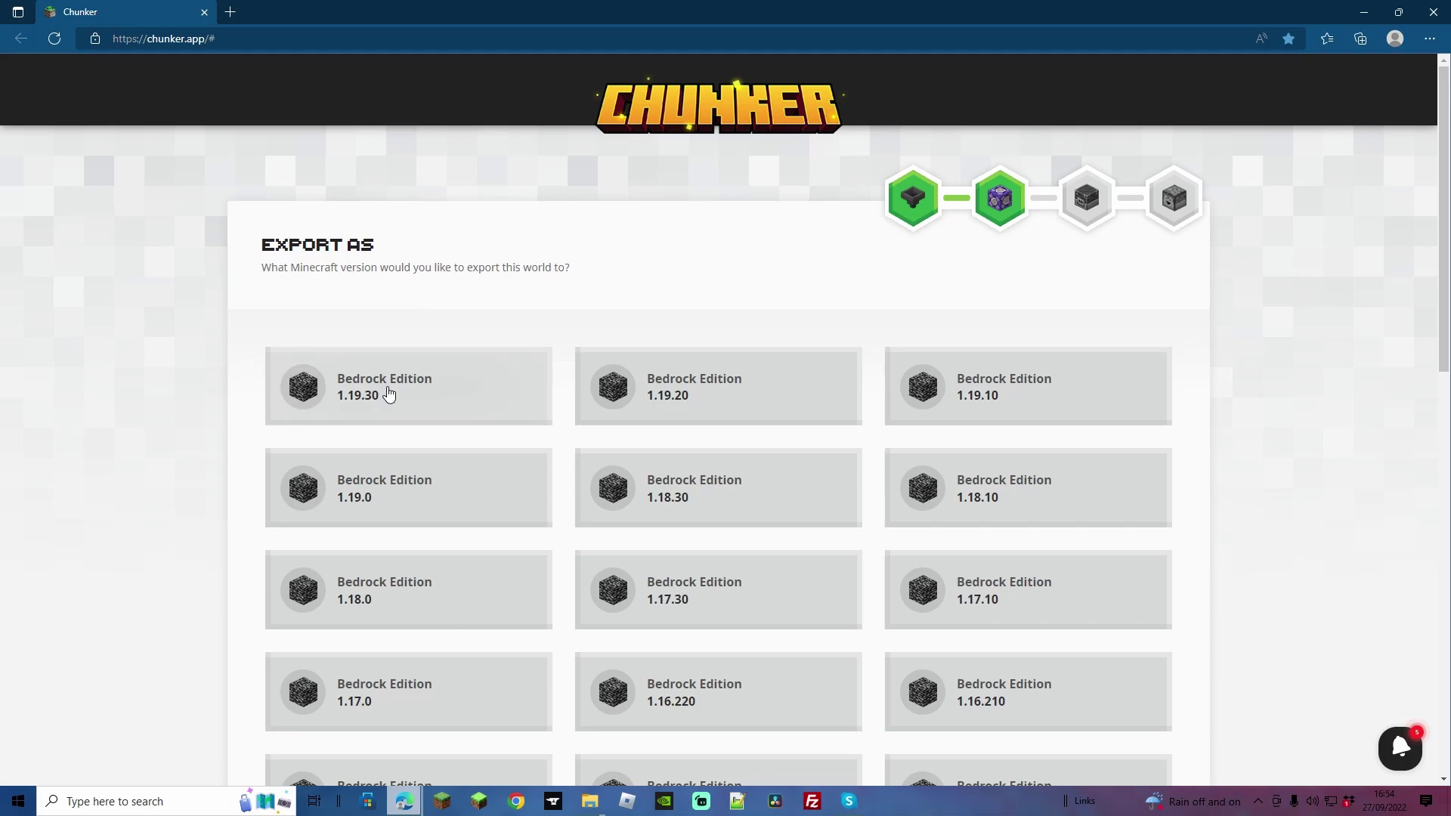
Step: Choose Bedrock Edition 1.19.30 as the version to export the world to
click(388, 395)
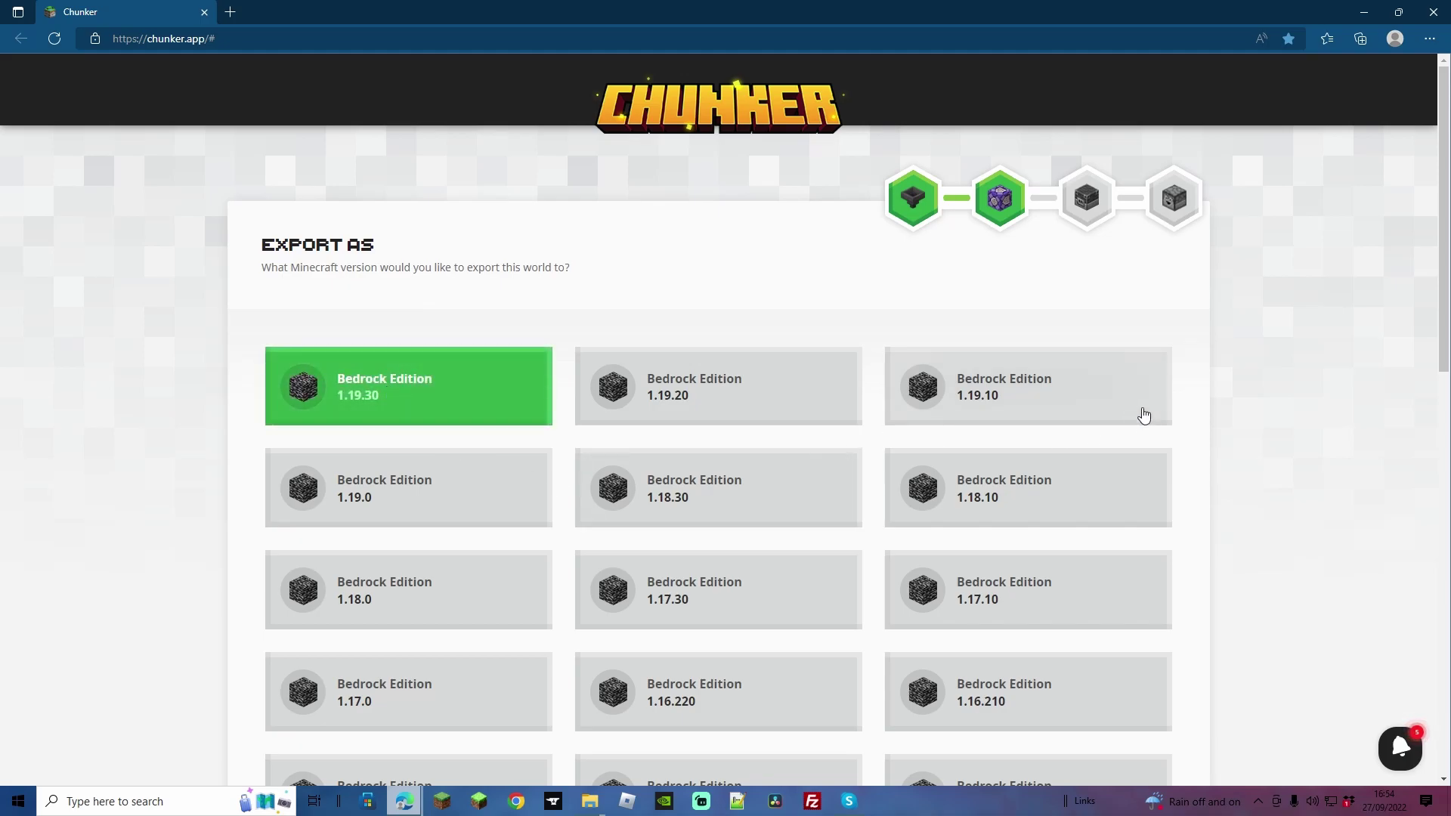
Step: Open the advanced mode, examine the terrain map in the world preview, and return to the simple export mode
scroll(1141, 420, down, 14)
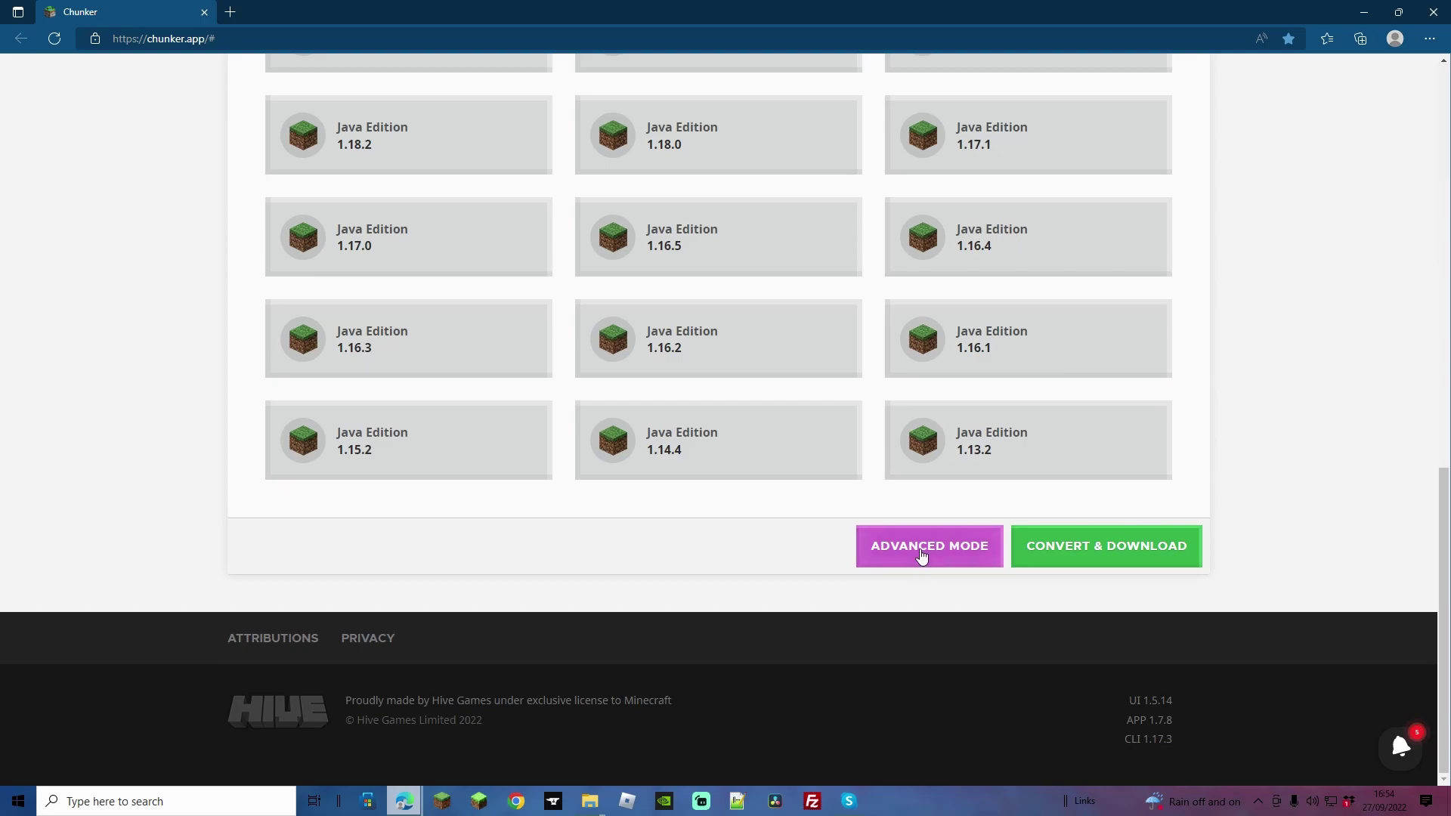
click(922, 552)
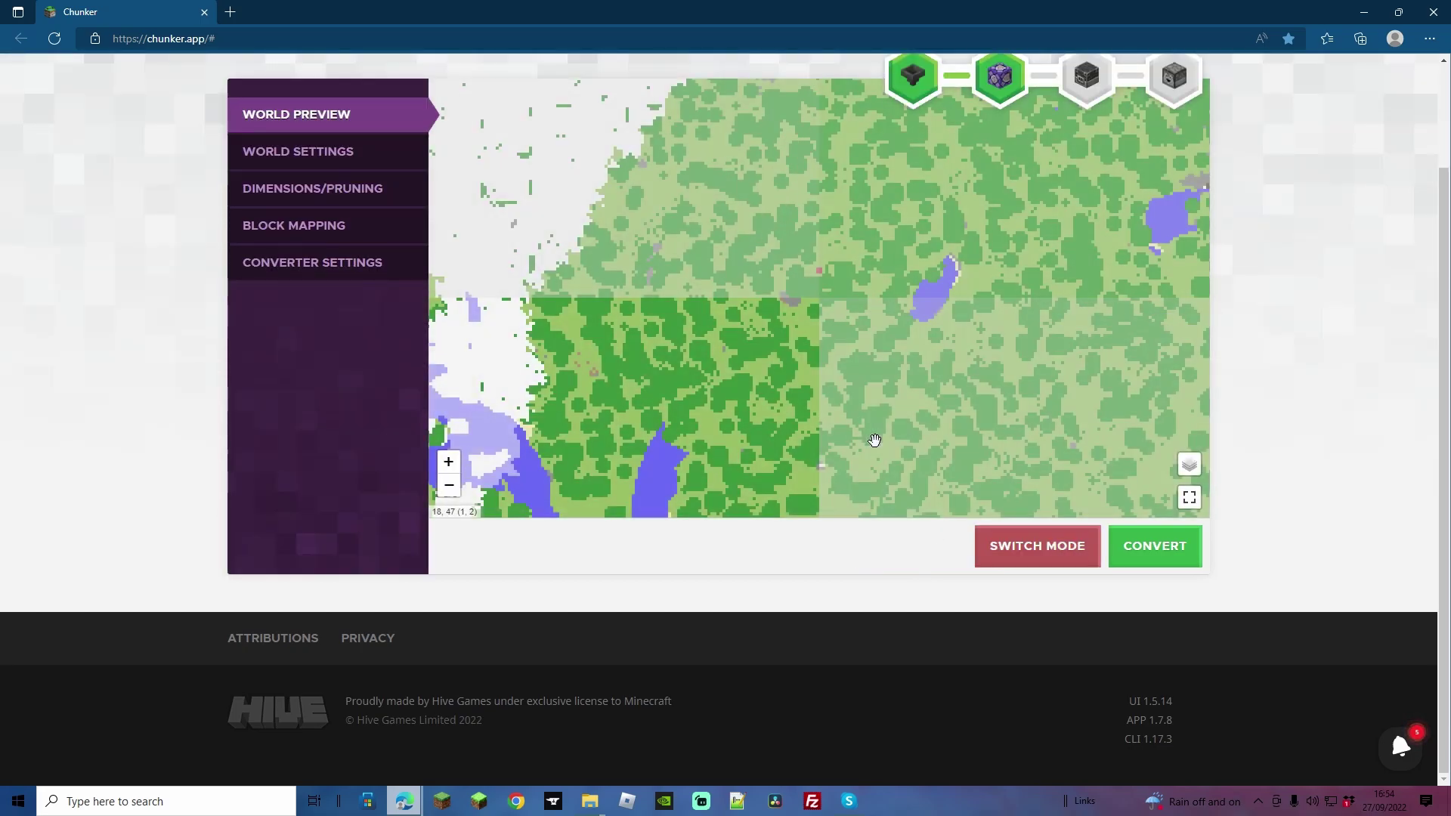
scroll(874, 440, down, 4)
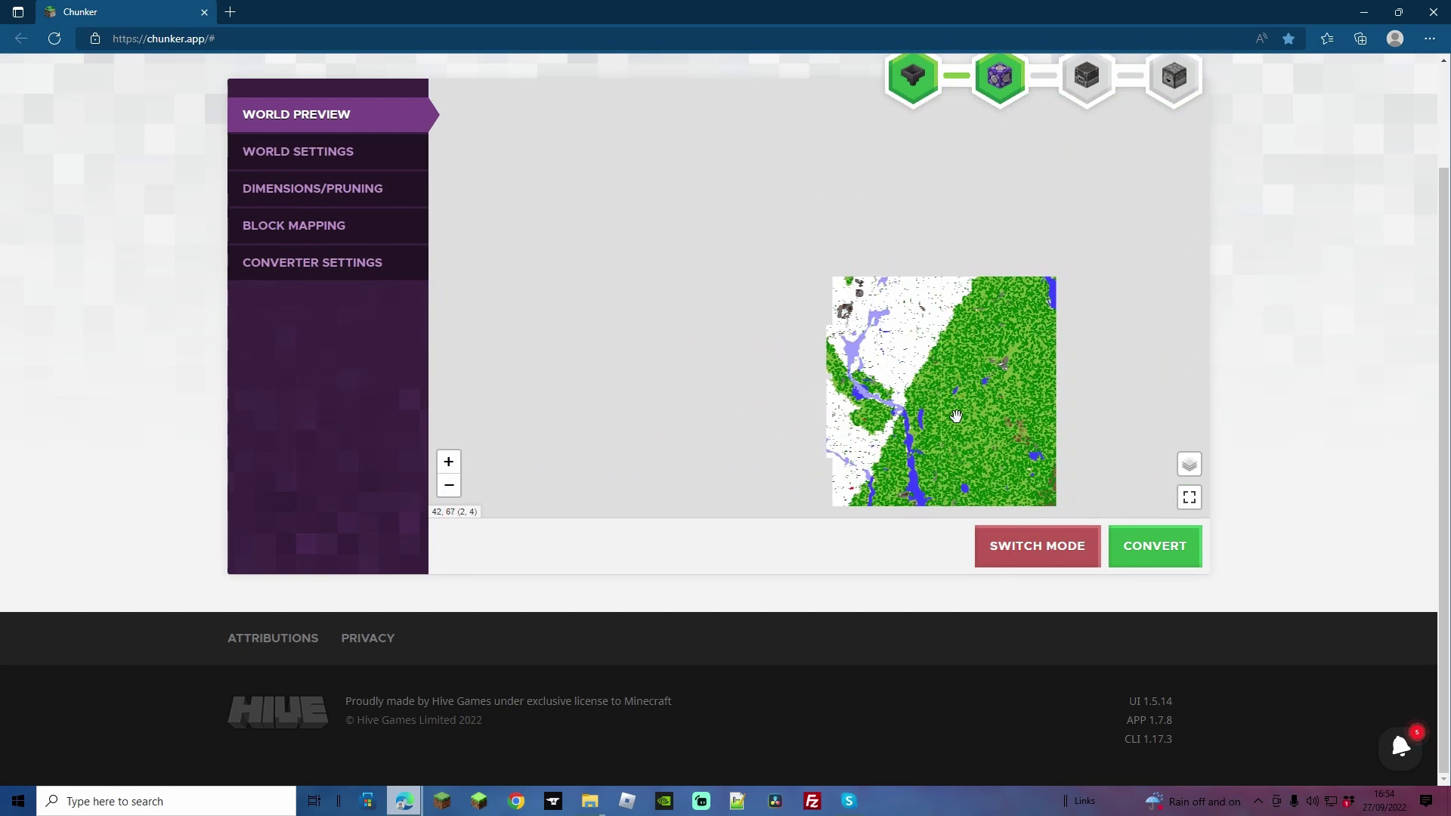
scroll(956, 416, down, 1)
scroll(898, 432, up, 3)
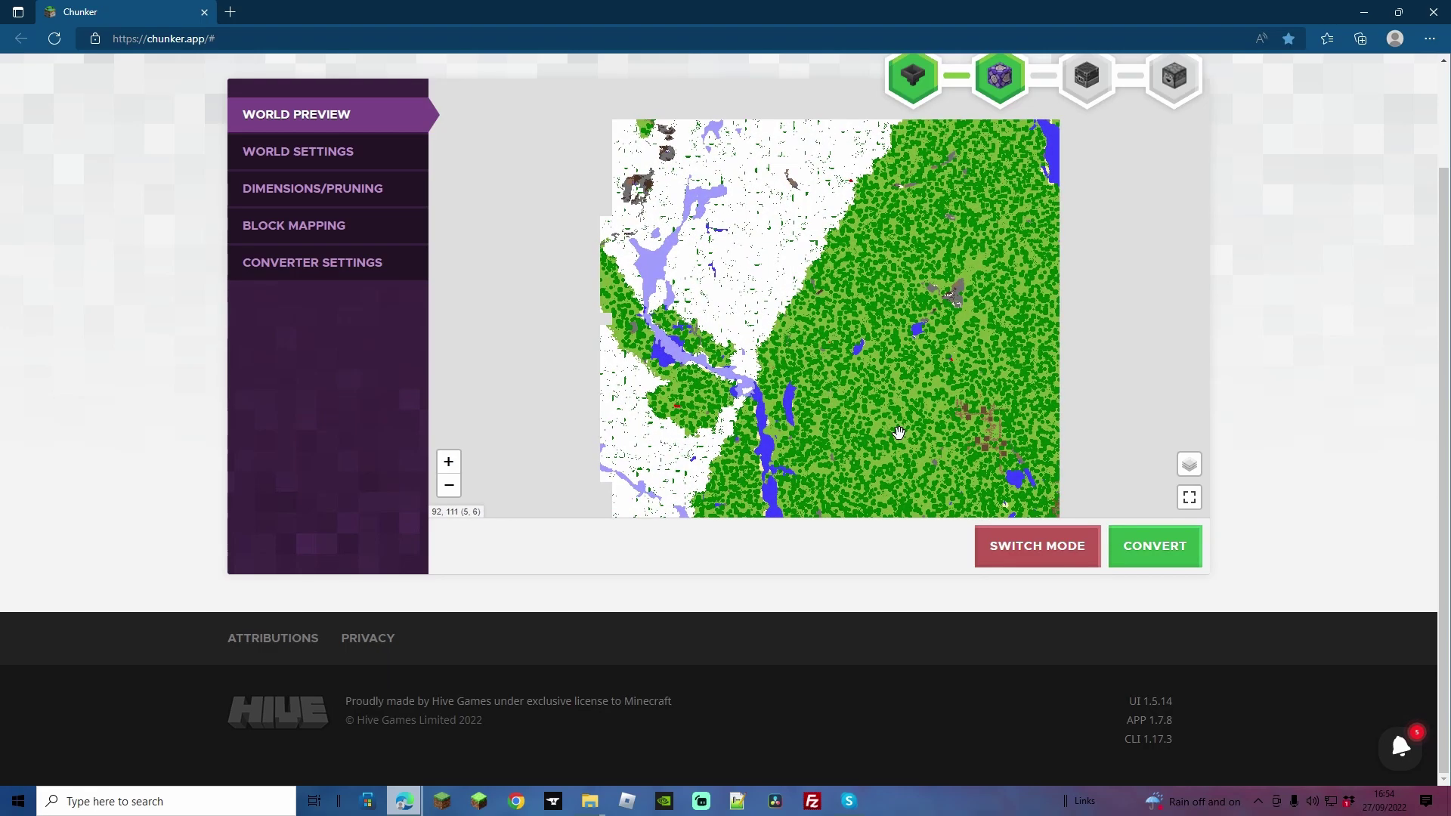
scroll(898, 433, up, 1)
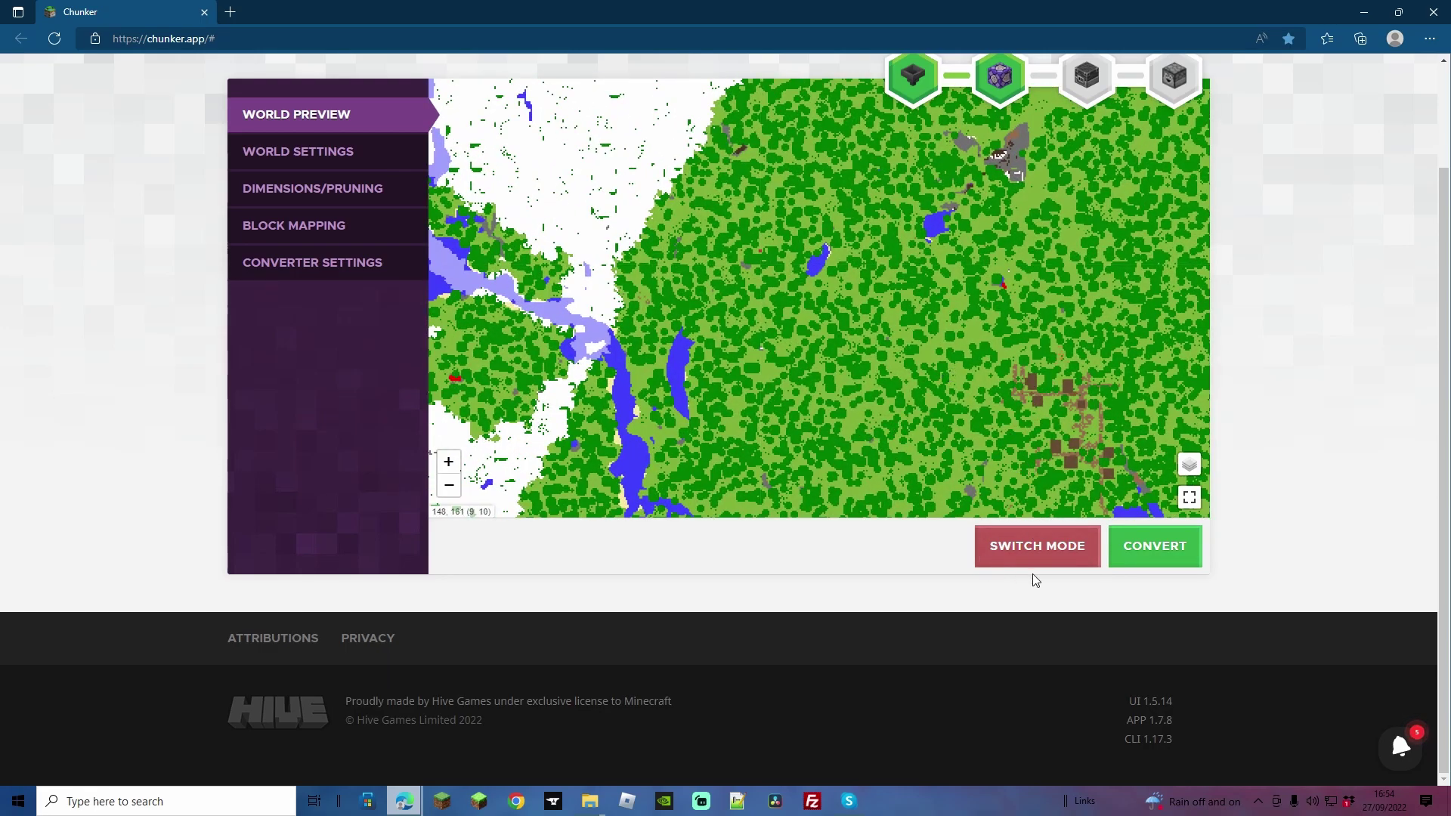
click(1007, 556)
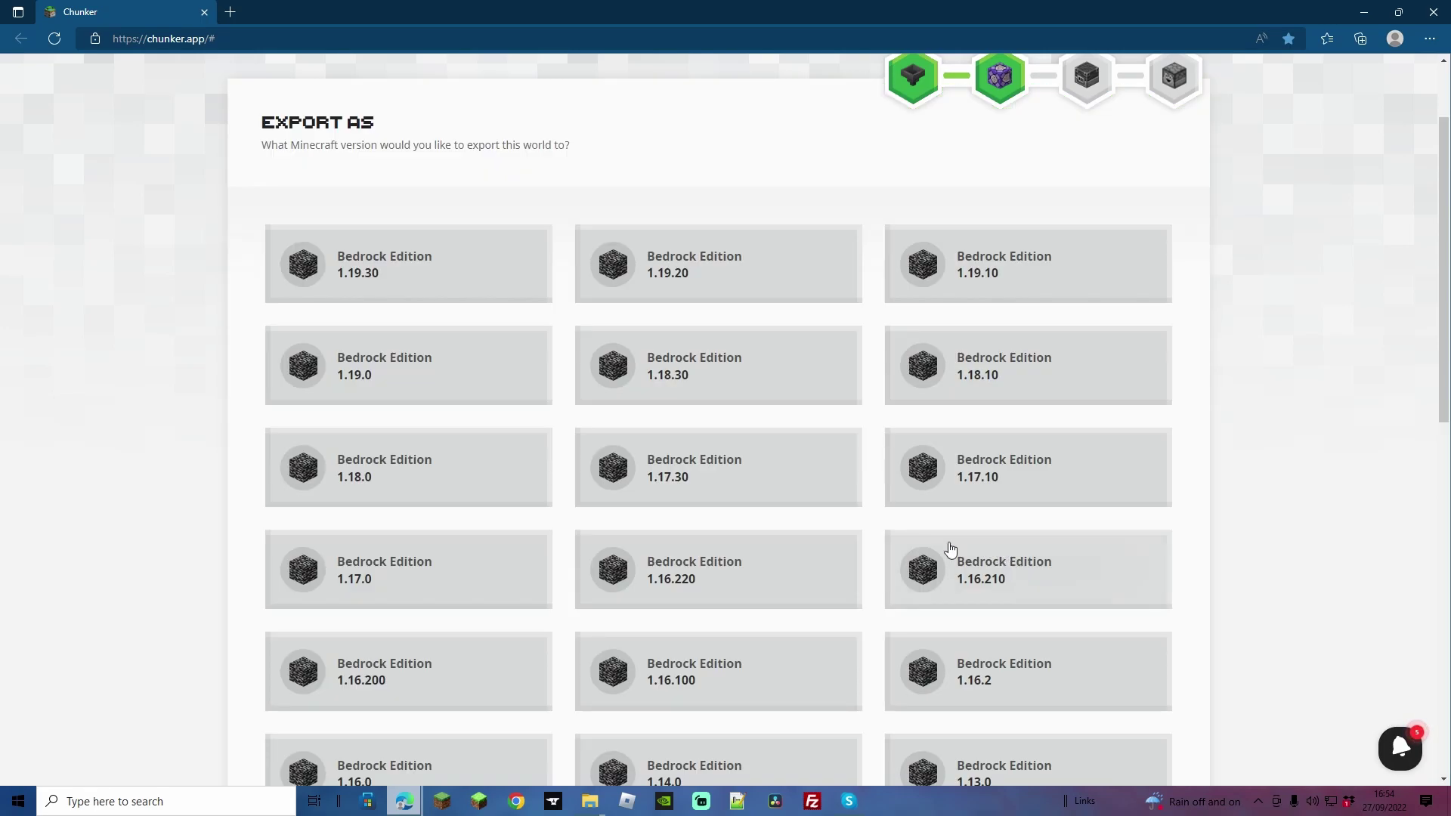
Step: Choose Bedrock Edition 1.19.30 as the export version again and start converting the world
click(398, 281)
scroll(1060, 325, down, 12)
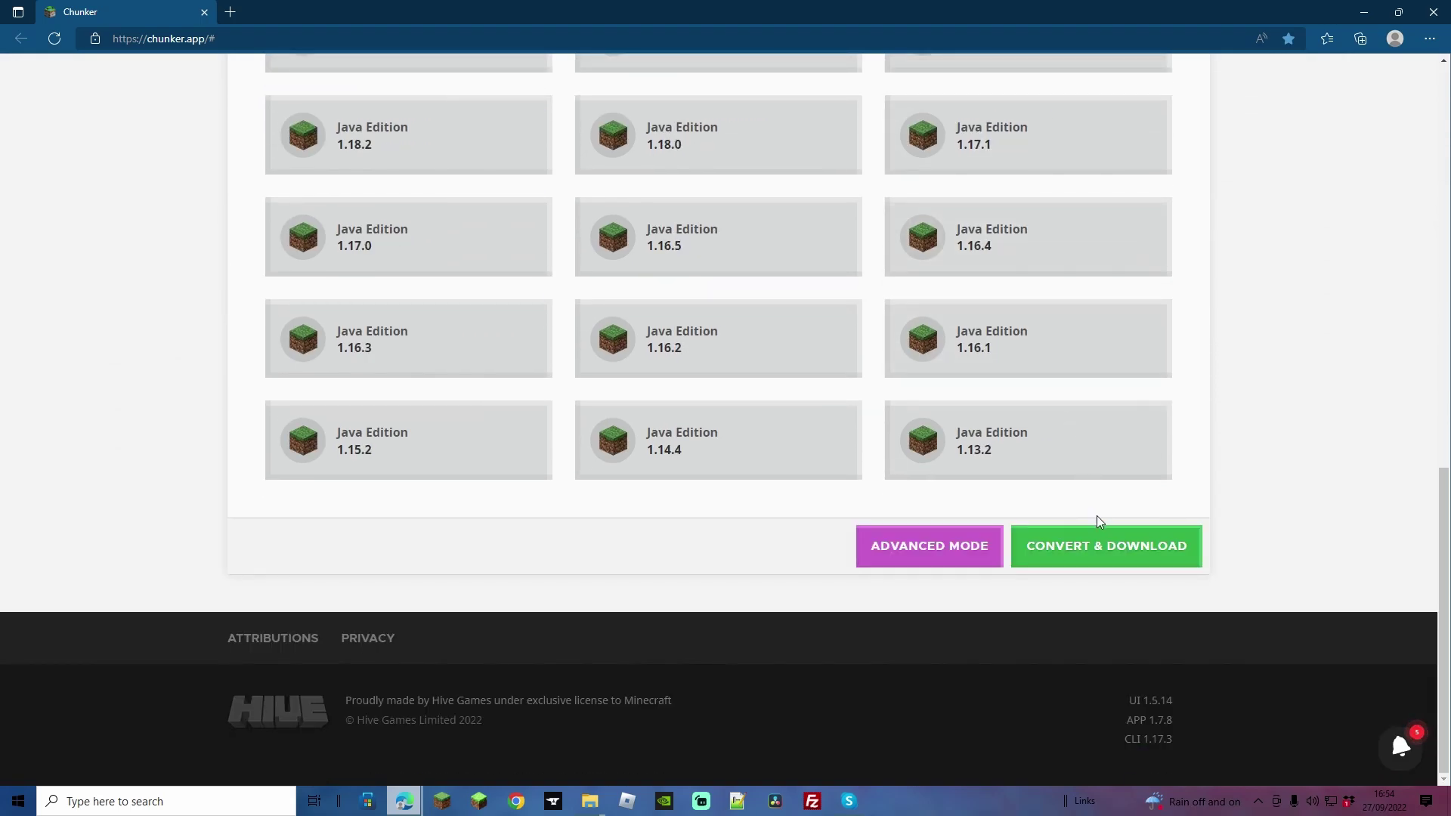
click(1102, 547)
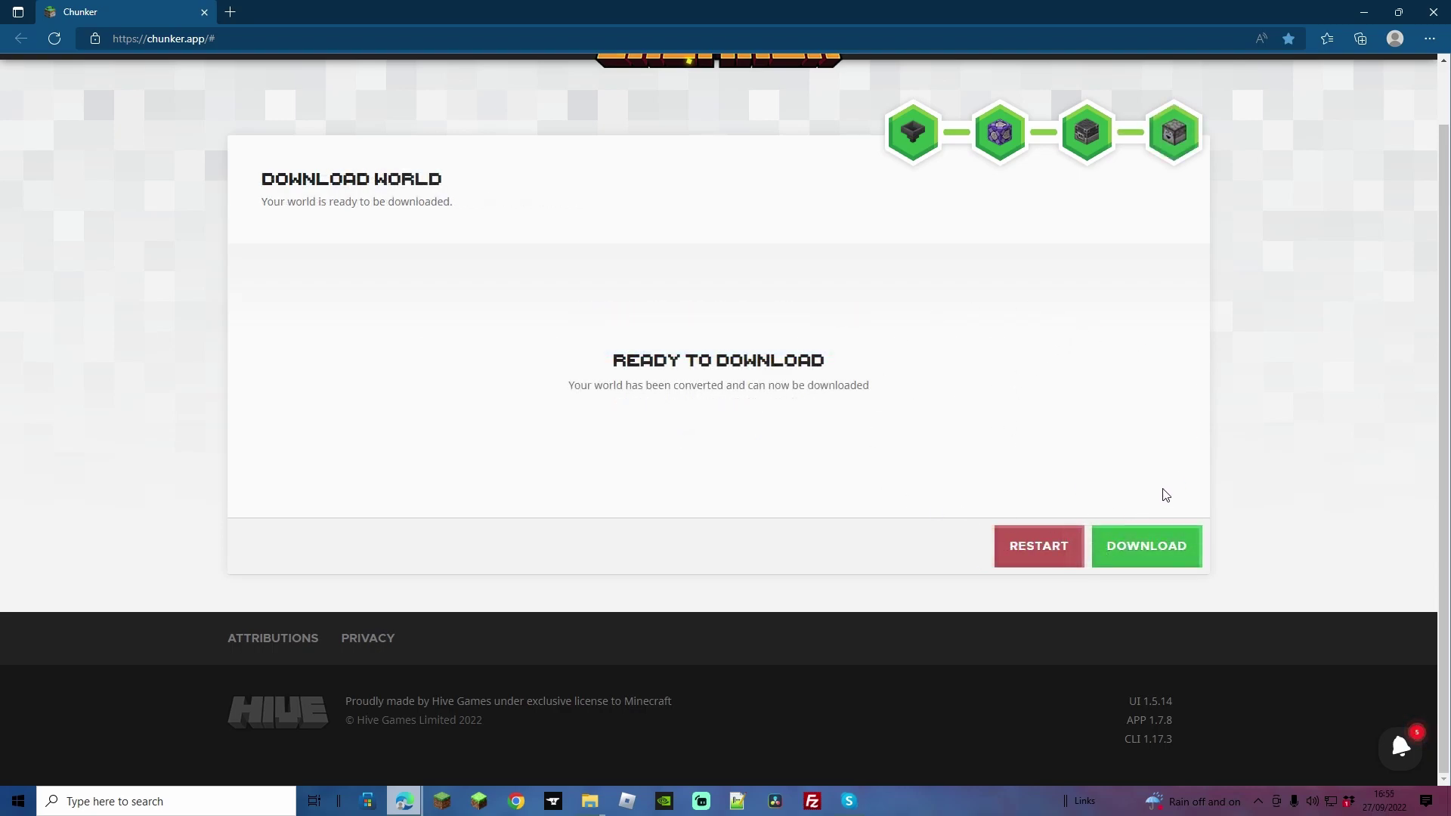
Step: Download the converted world and open its Chunky_test_video .mcworld file from the Downloads folder to import it into Minecraft
click(1131, 545)
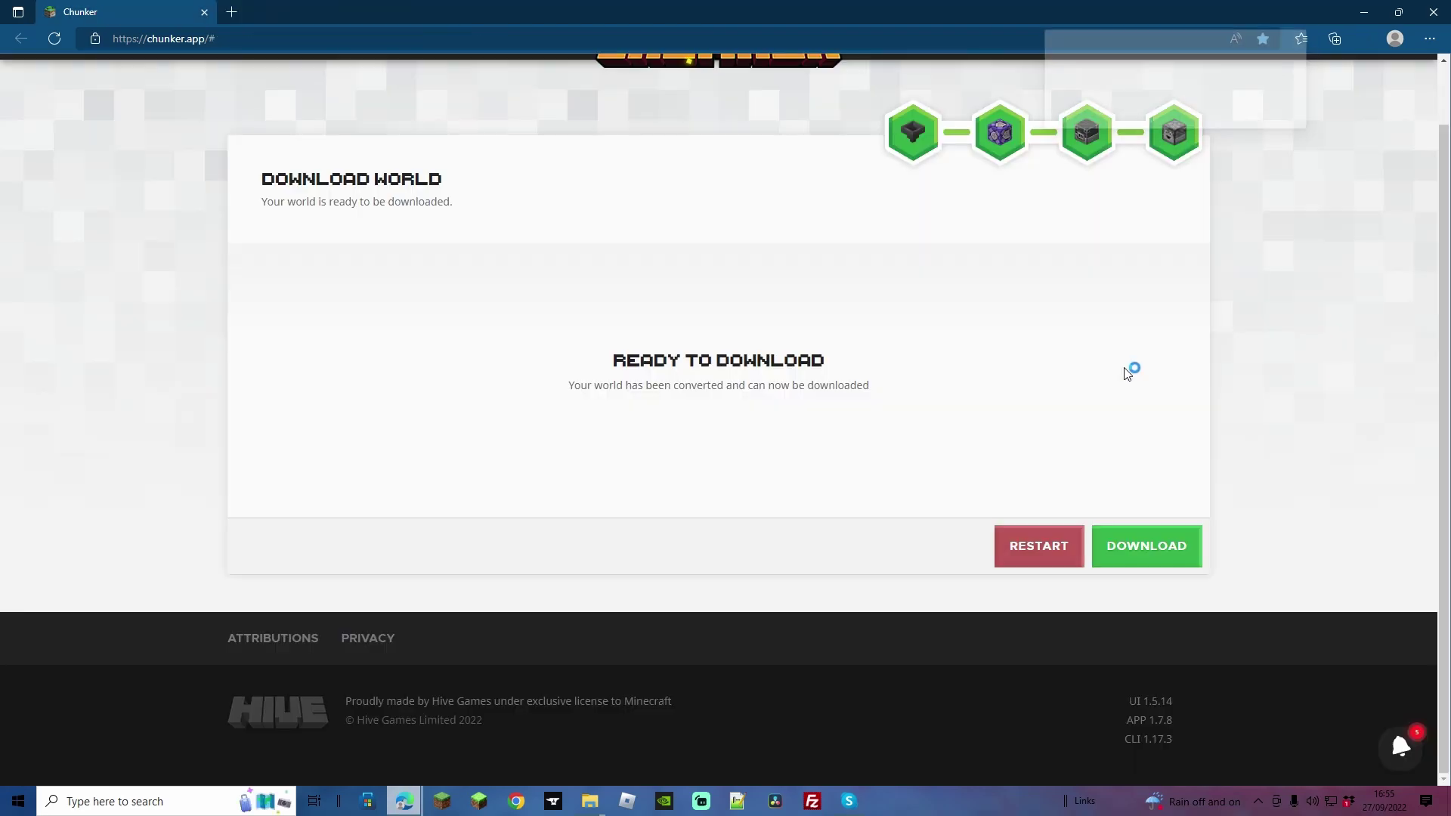
click(1282, 67)
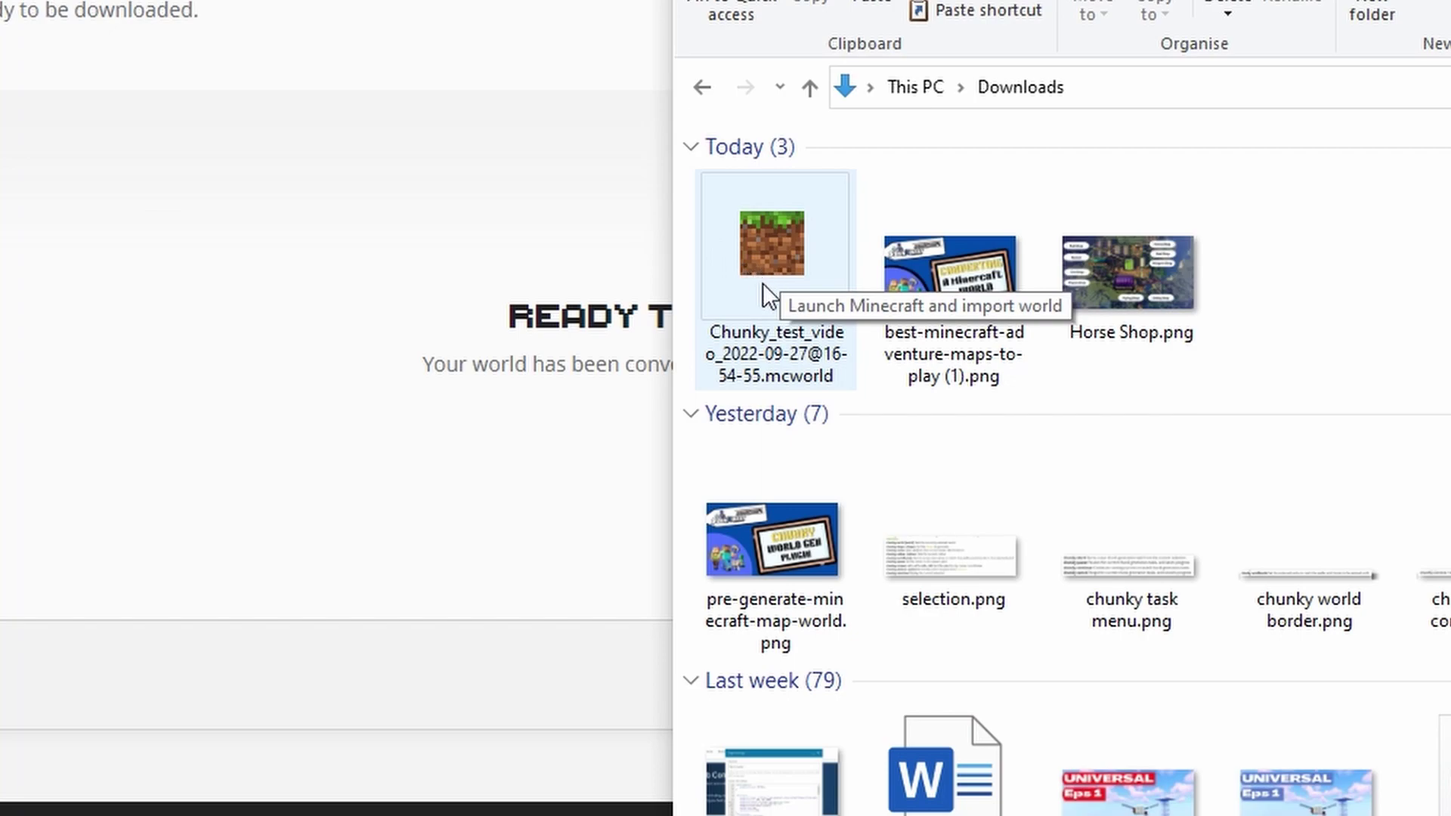
double_click(784, 378)
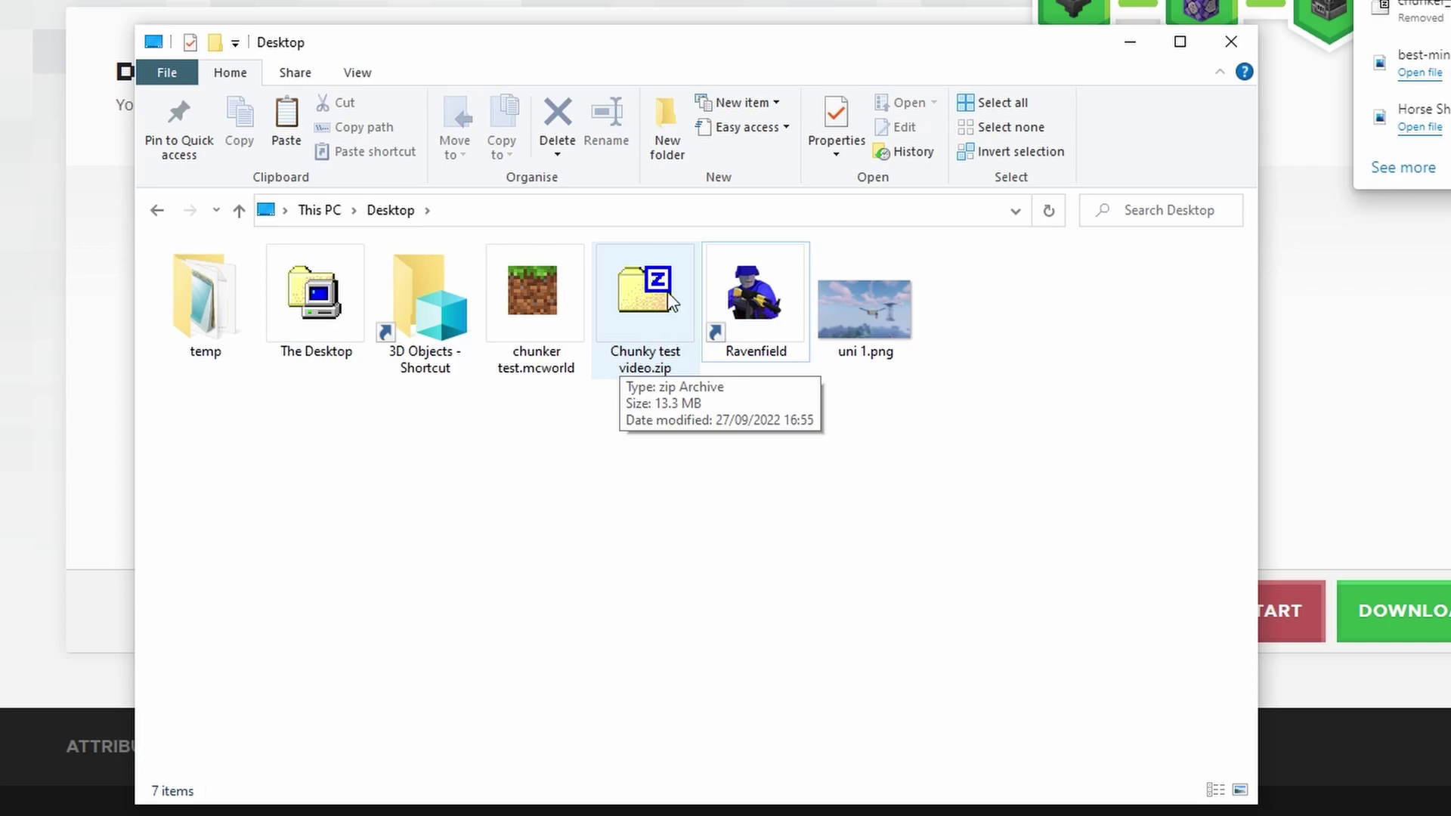
Step: Extract "Chunky test video.zip" directly onto the Desktop with 7-Zip and check the contents of the extracted folder
right_click(614, 429)
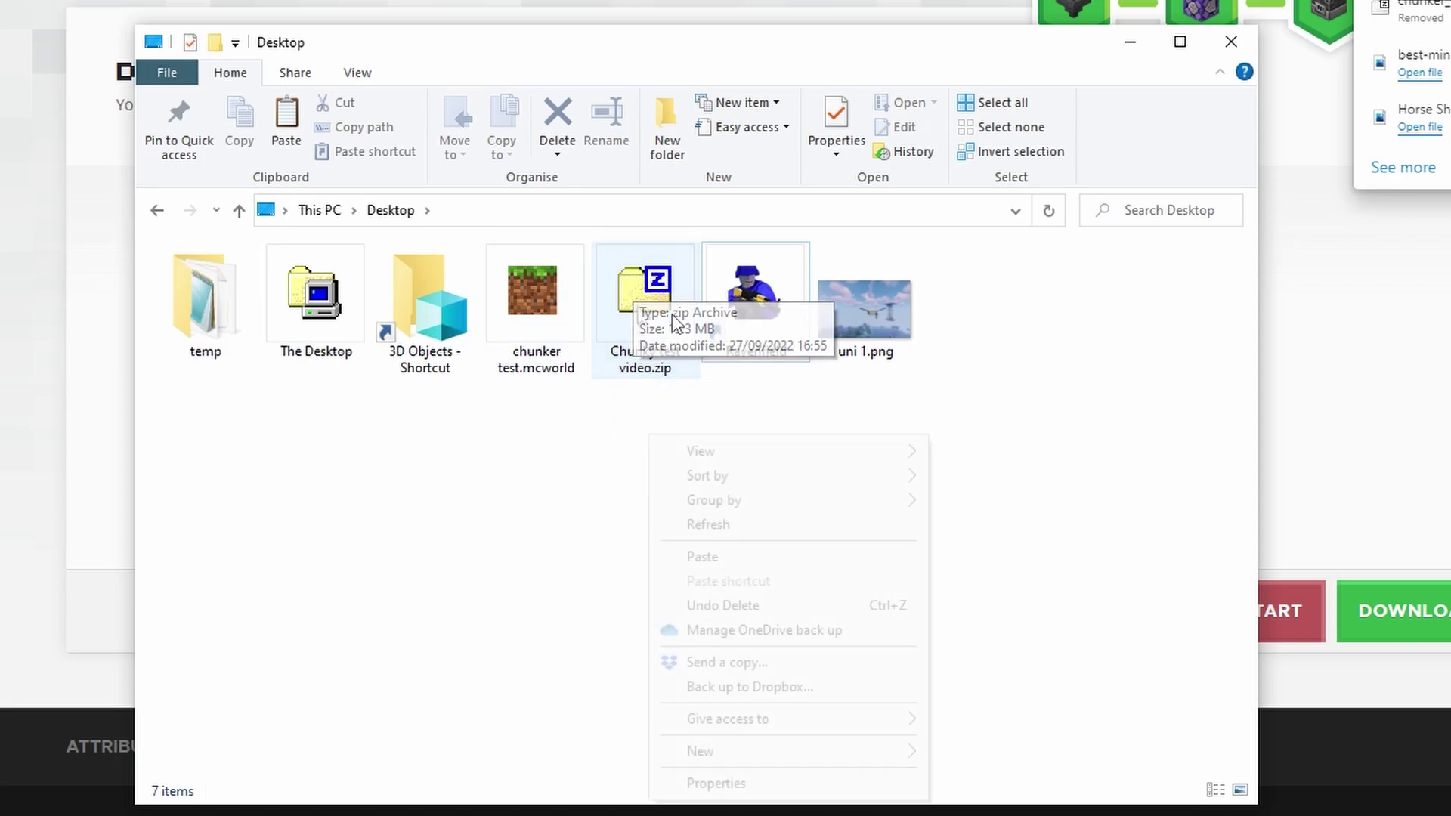
click(621, 430)
click(651, 299)
right_click(652, 298)
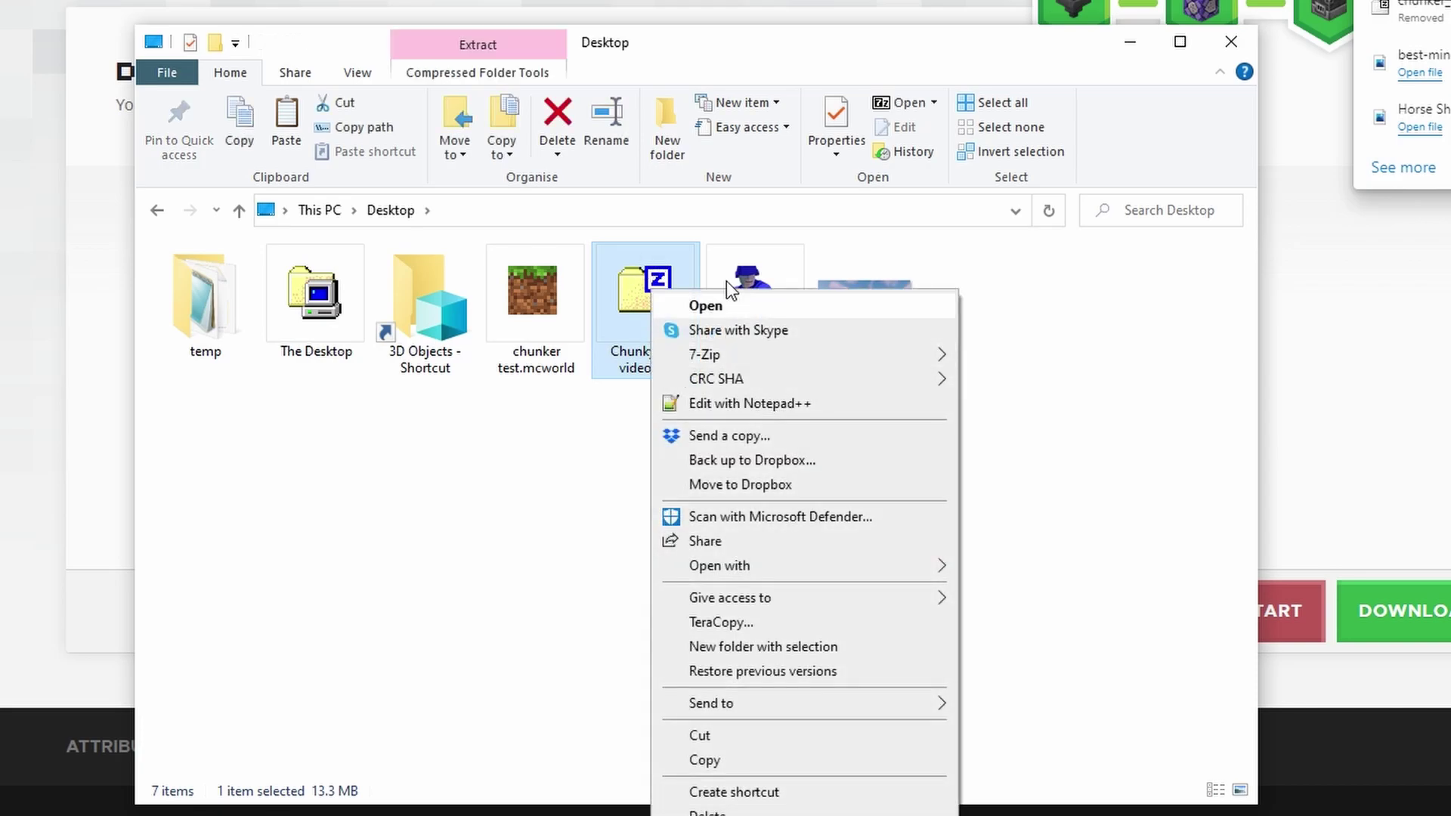
mouse_move(733, 355)
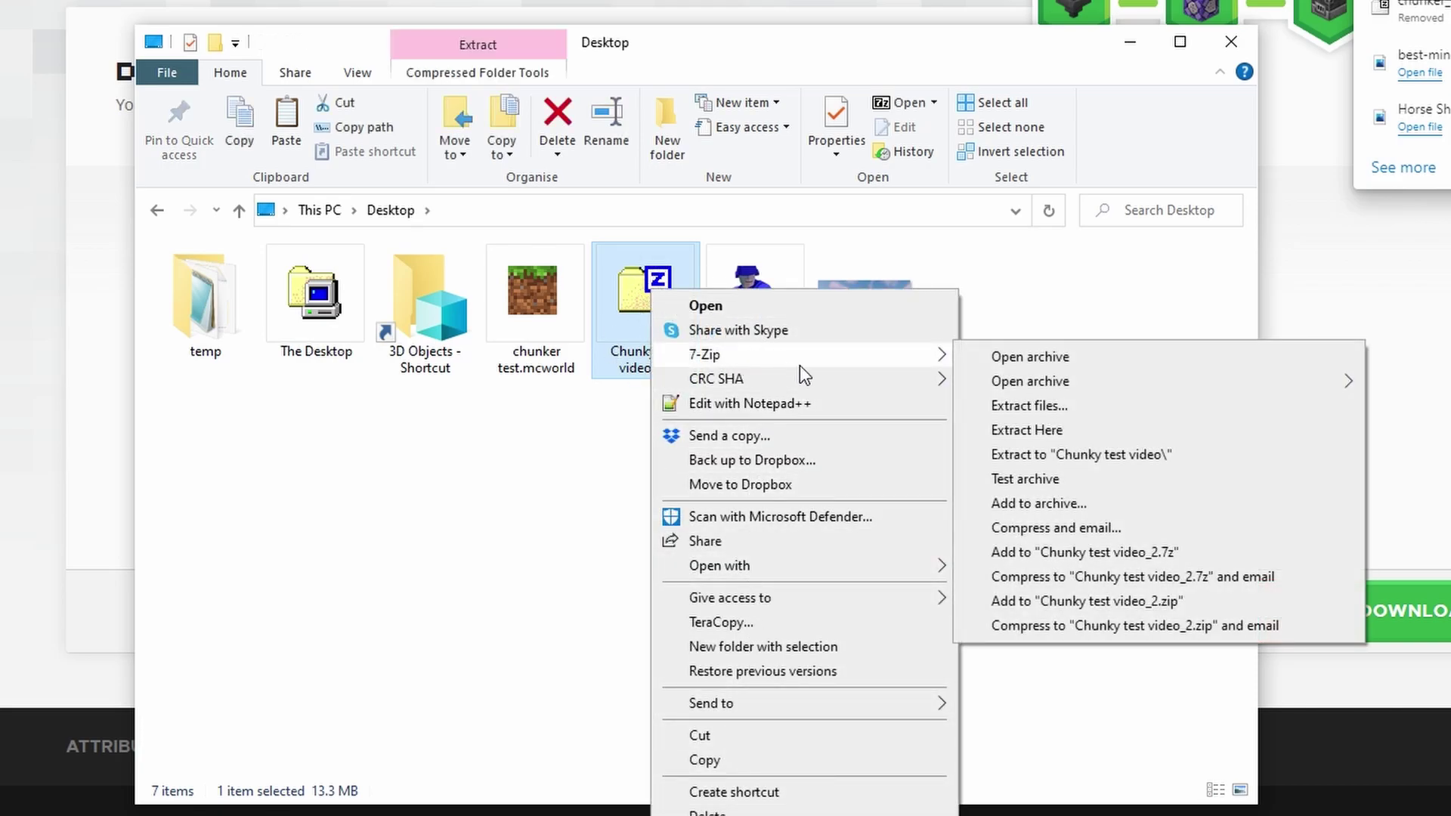
click(1043, 431)
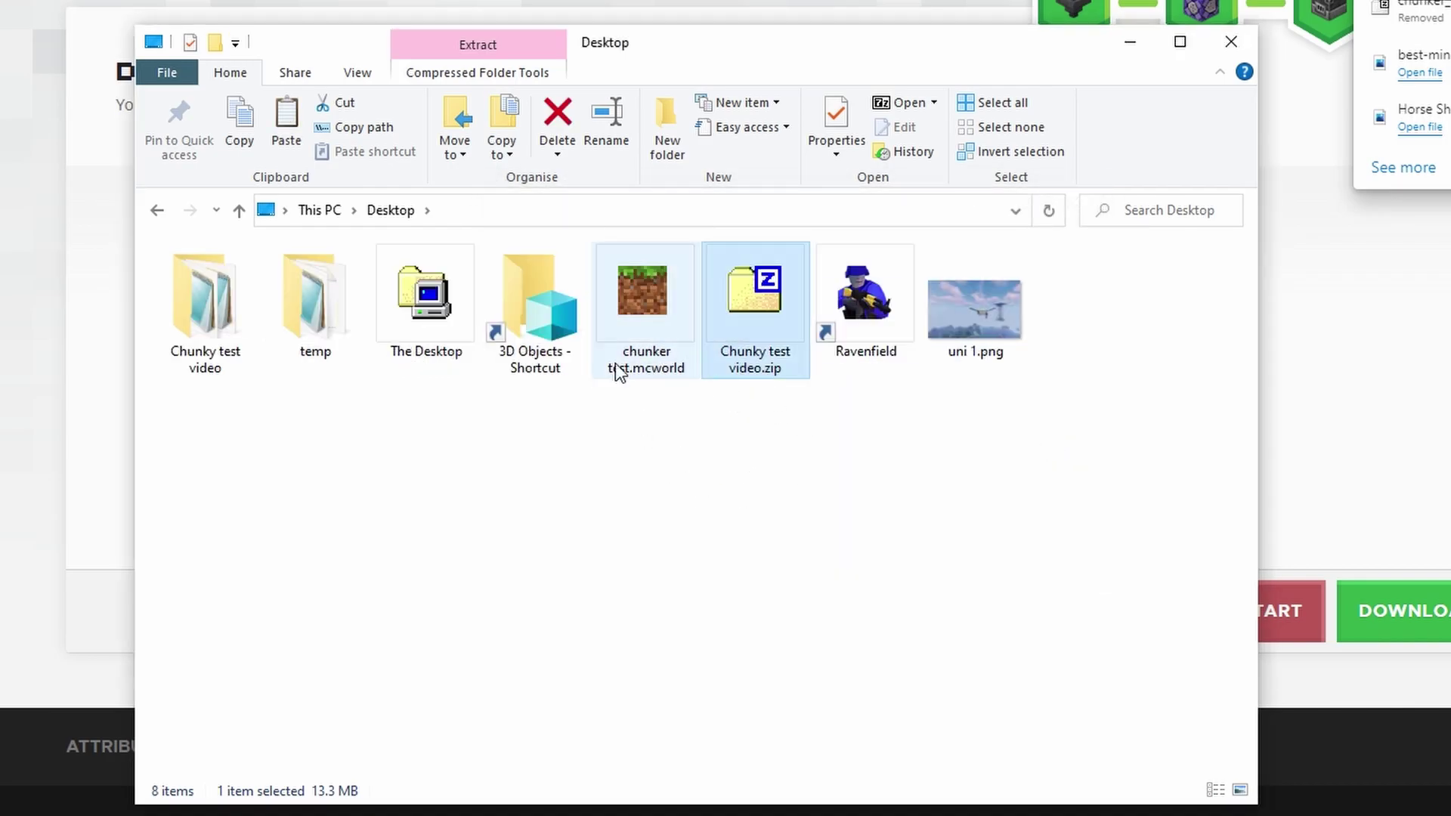
double_click(199, 323)
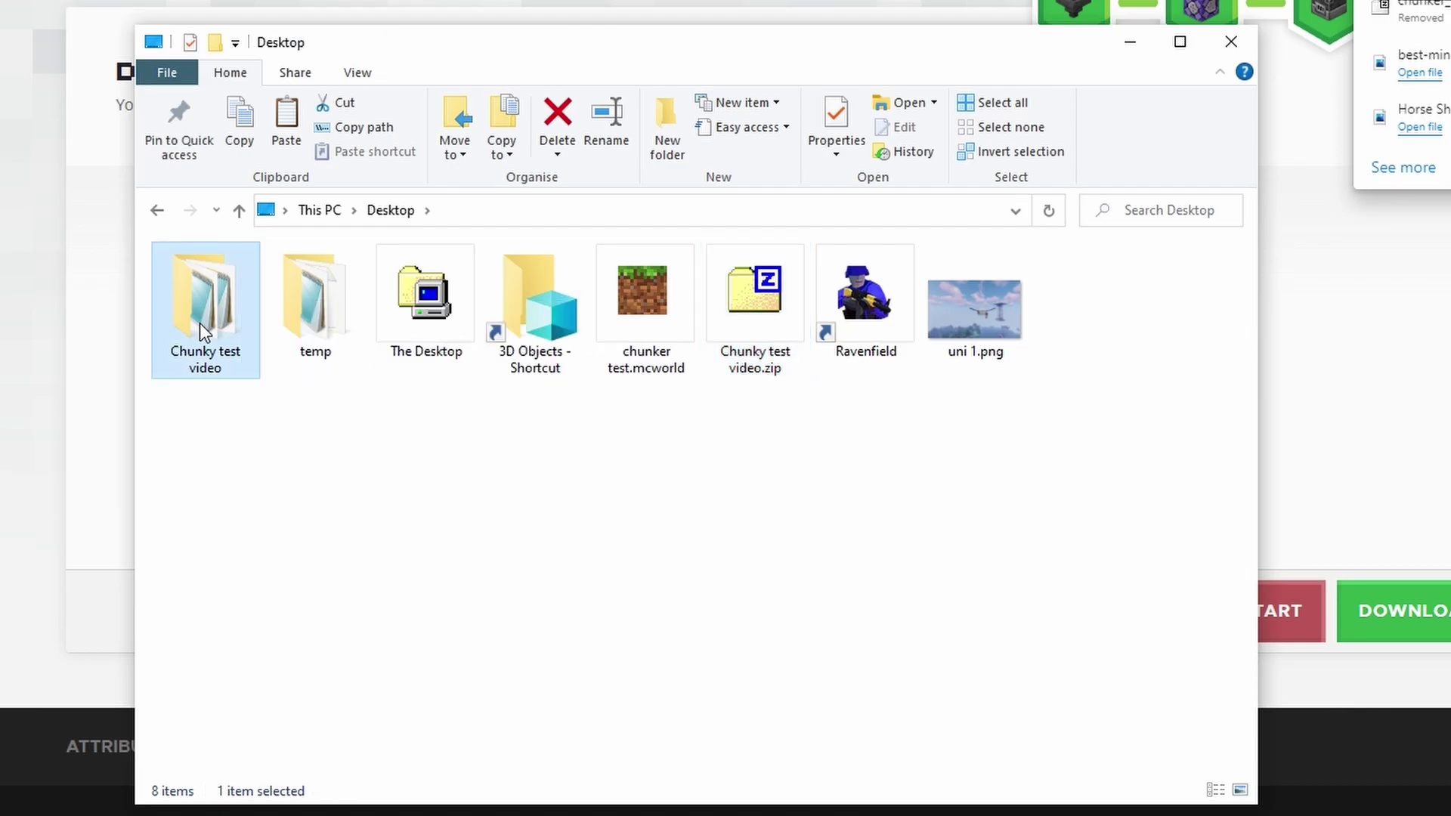
key(alt+Left)
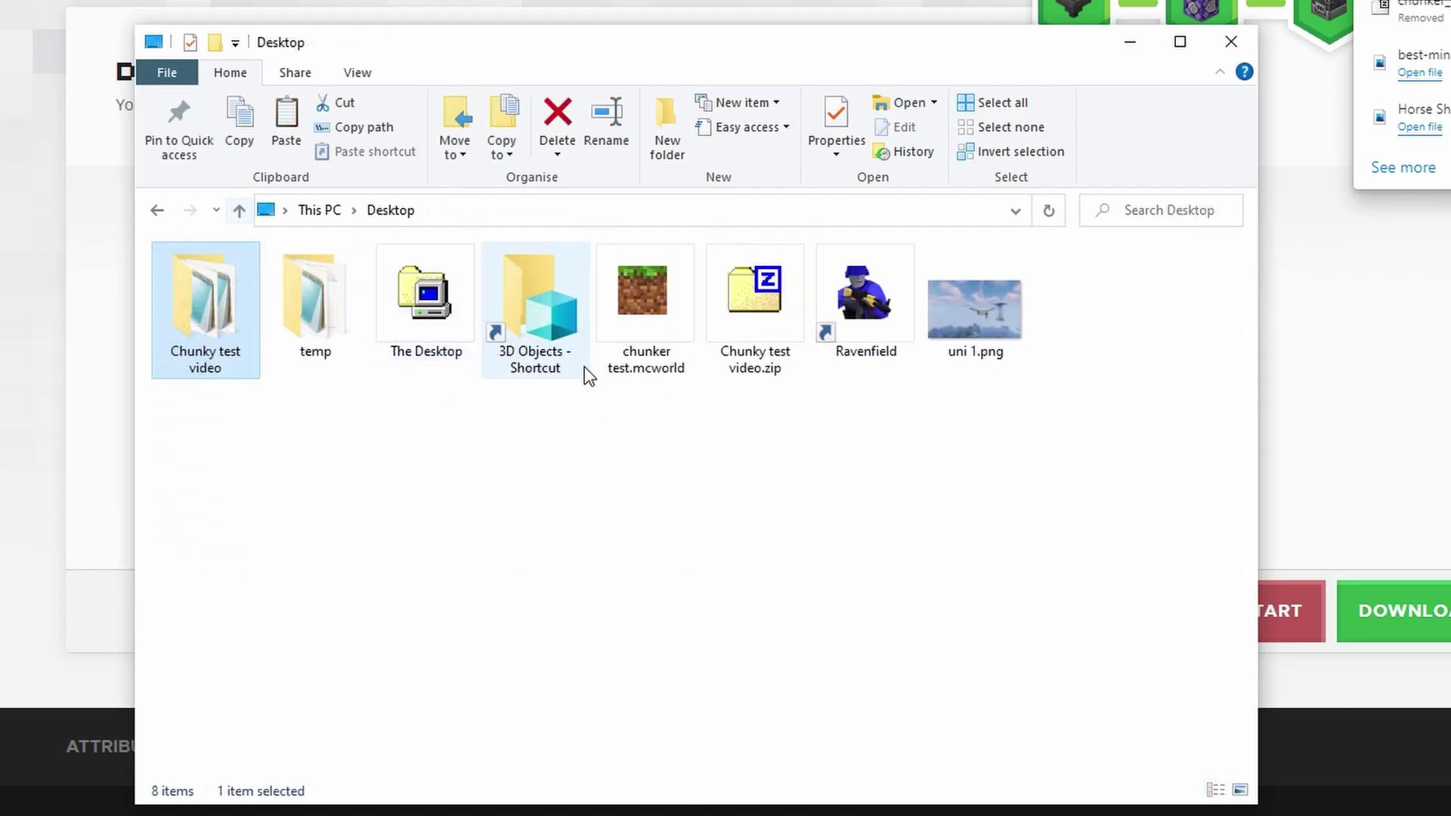
click(758, 315)
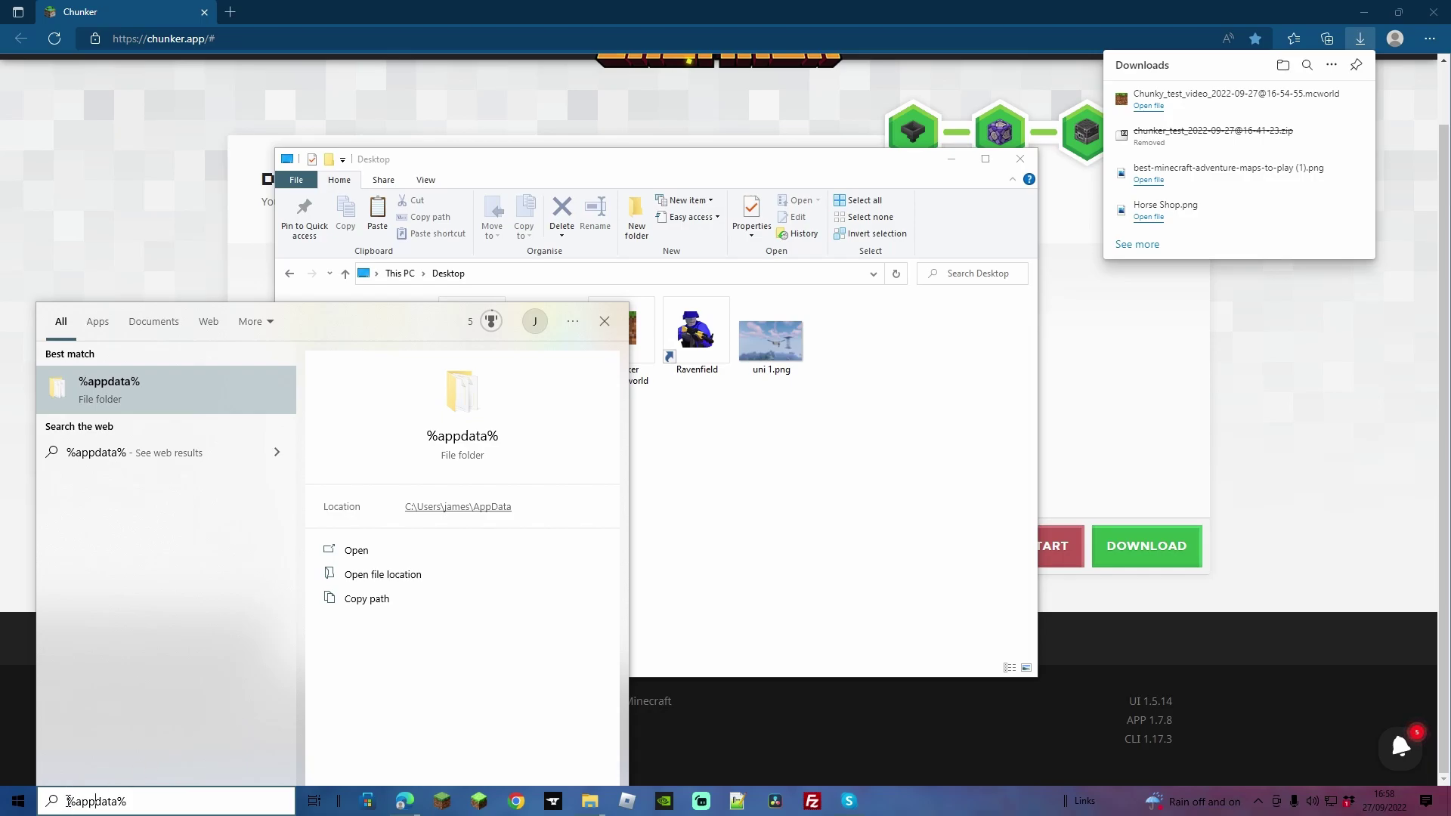
Step: Open the saves folder inside .minecraft via %appdata% and arrange its window beside the Desktop window
click(119, 382)
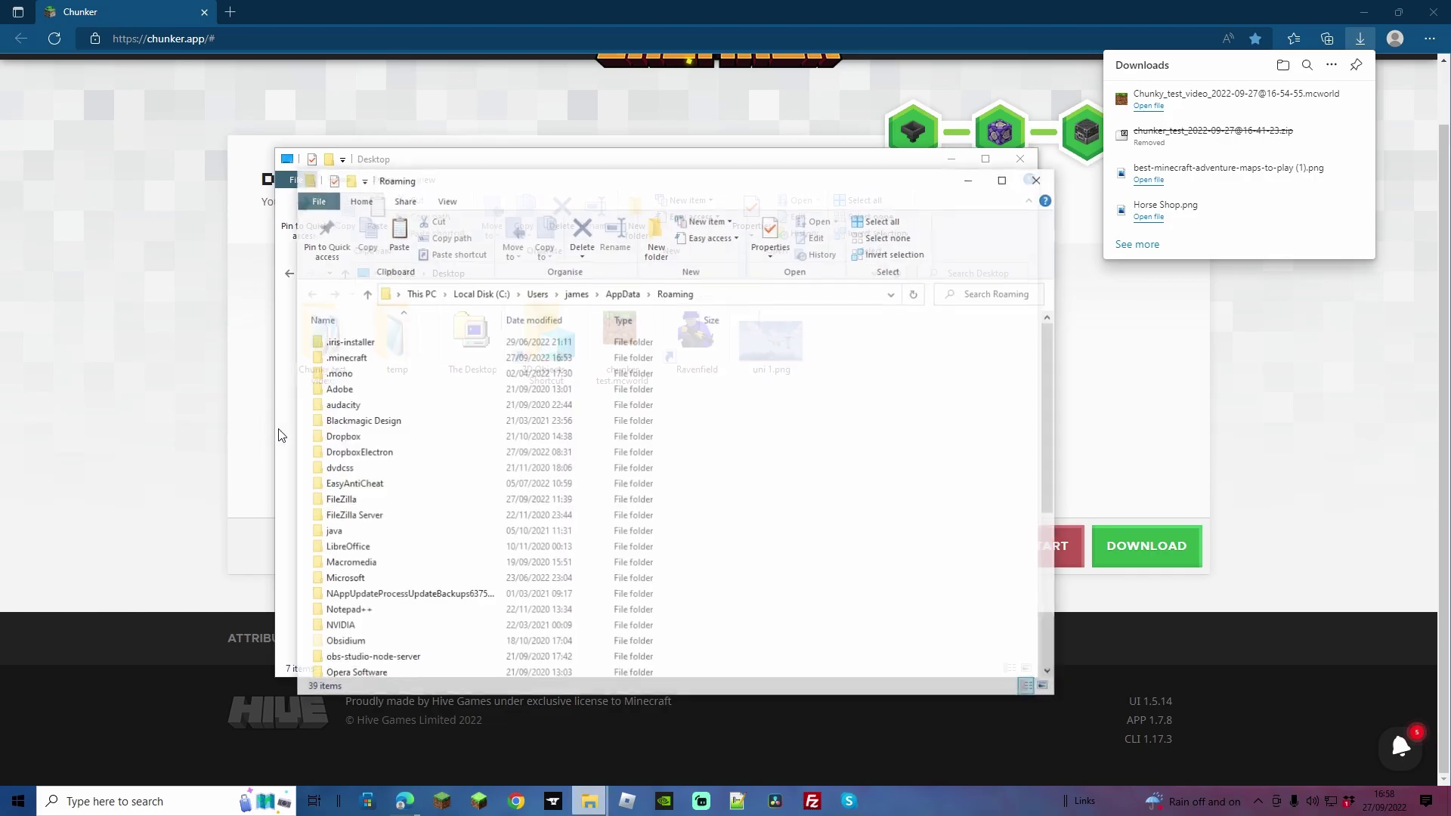
double_click(357, 359)
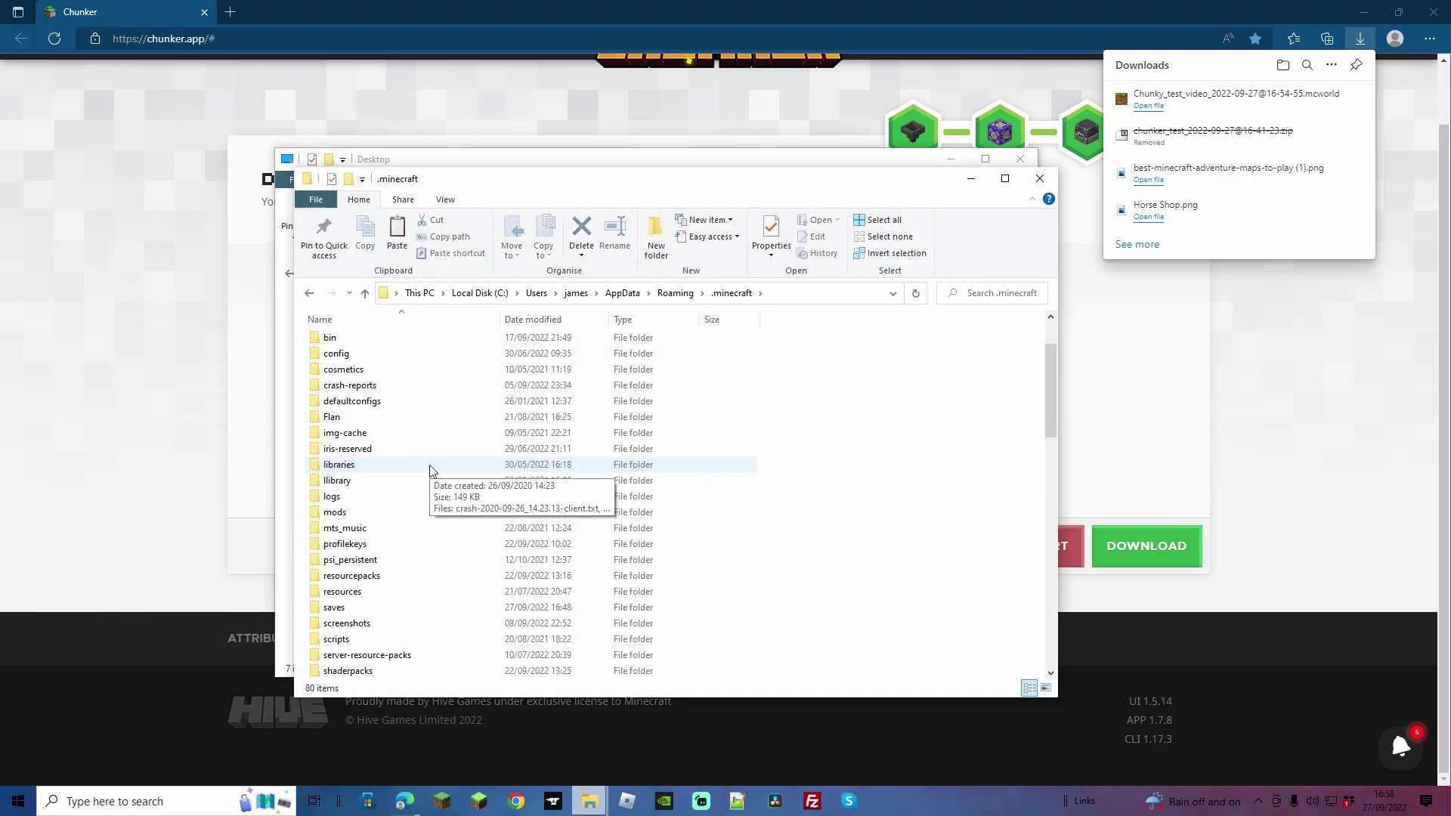
double_click(369, 607)
drag(492, 189, 857, 172)
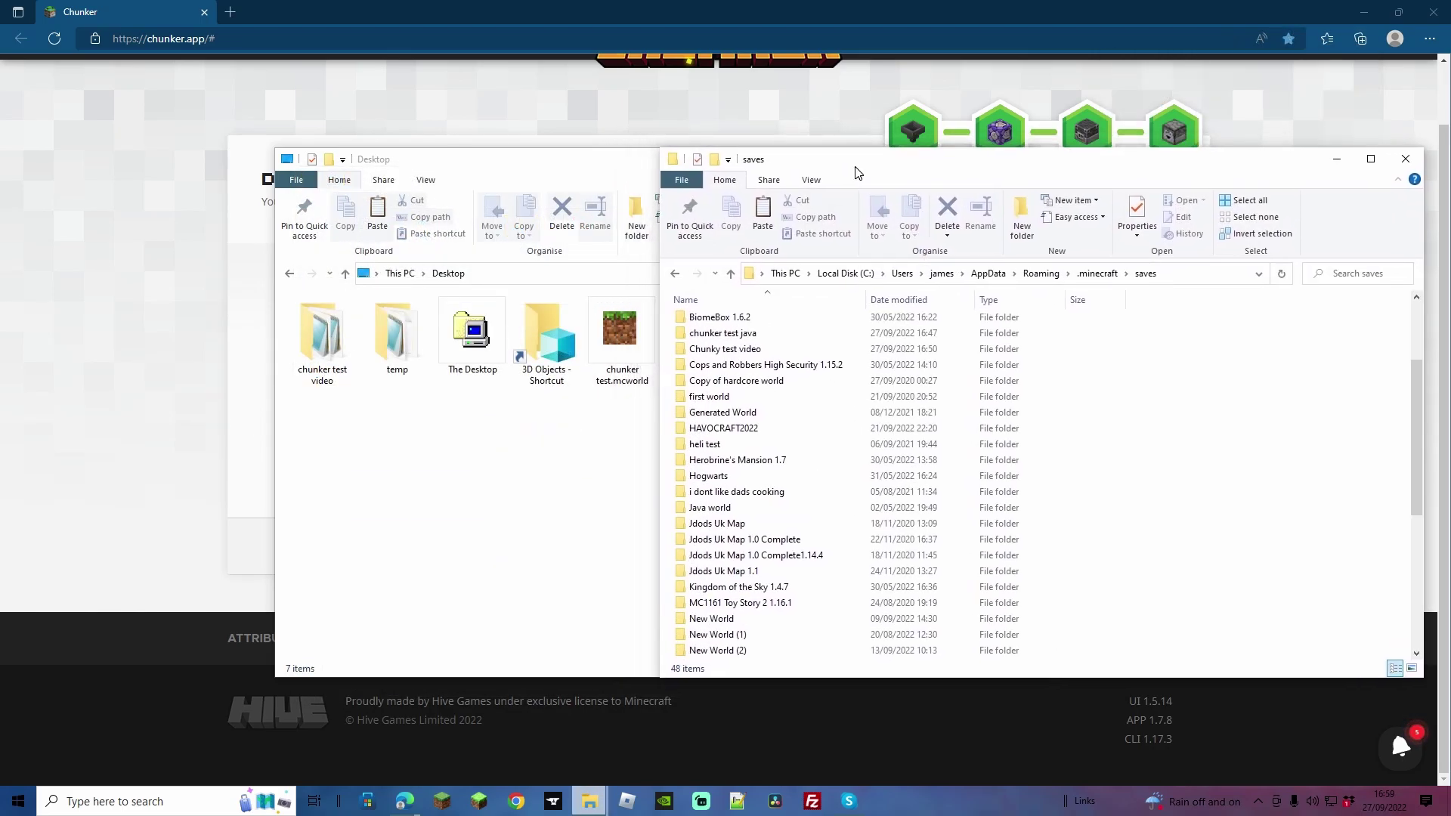
drag(608, 170, 376, 167)
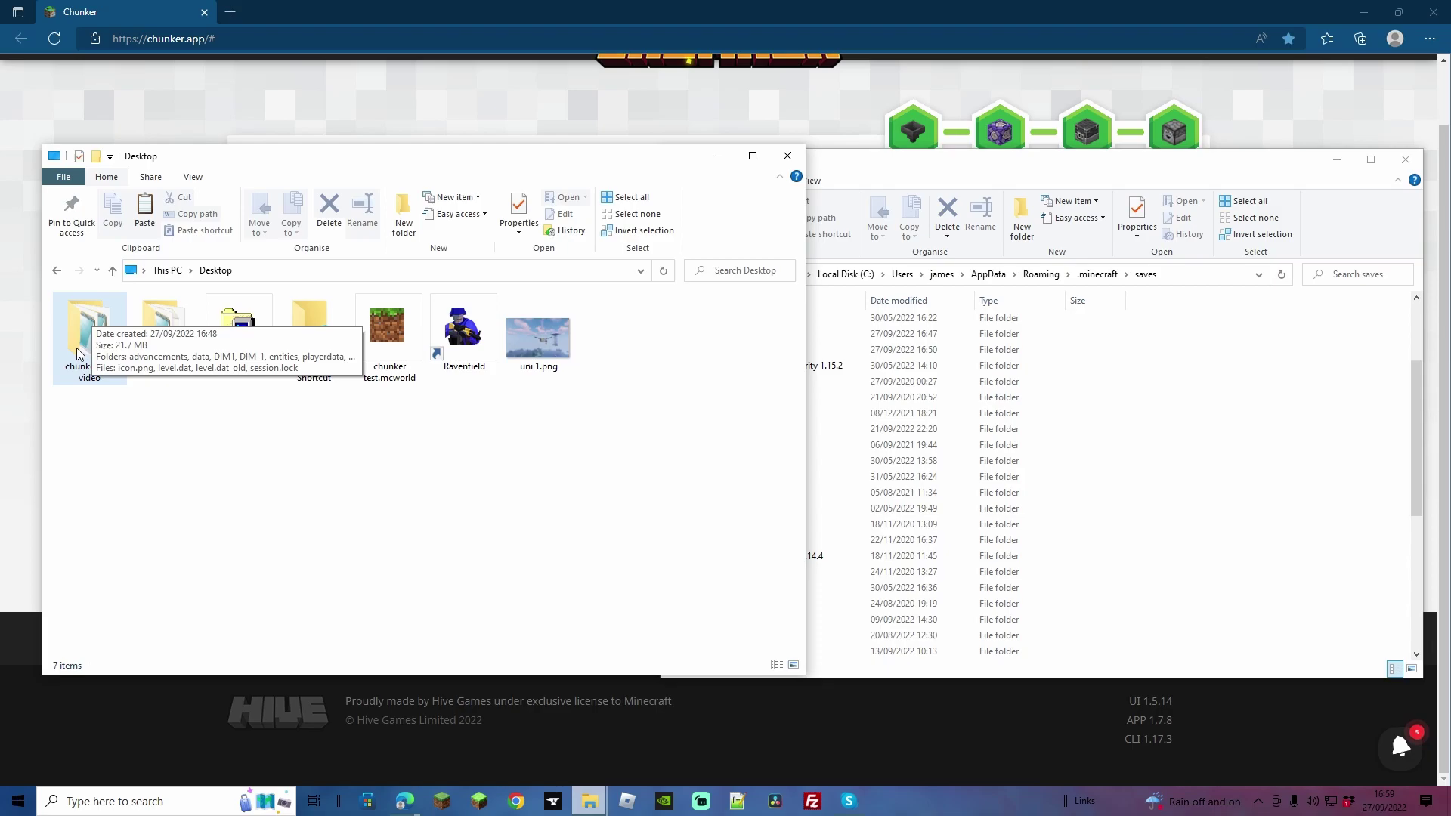
Step: Move the "chunker test video" folder from the Desktop into the saves folder with TeraCopy
drag(74, 334, 87, 370)
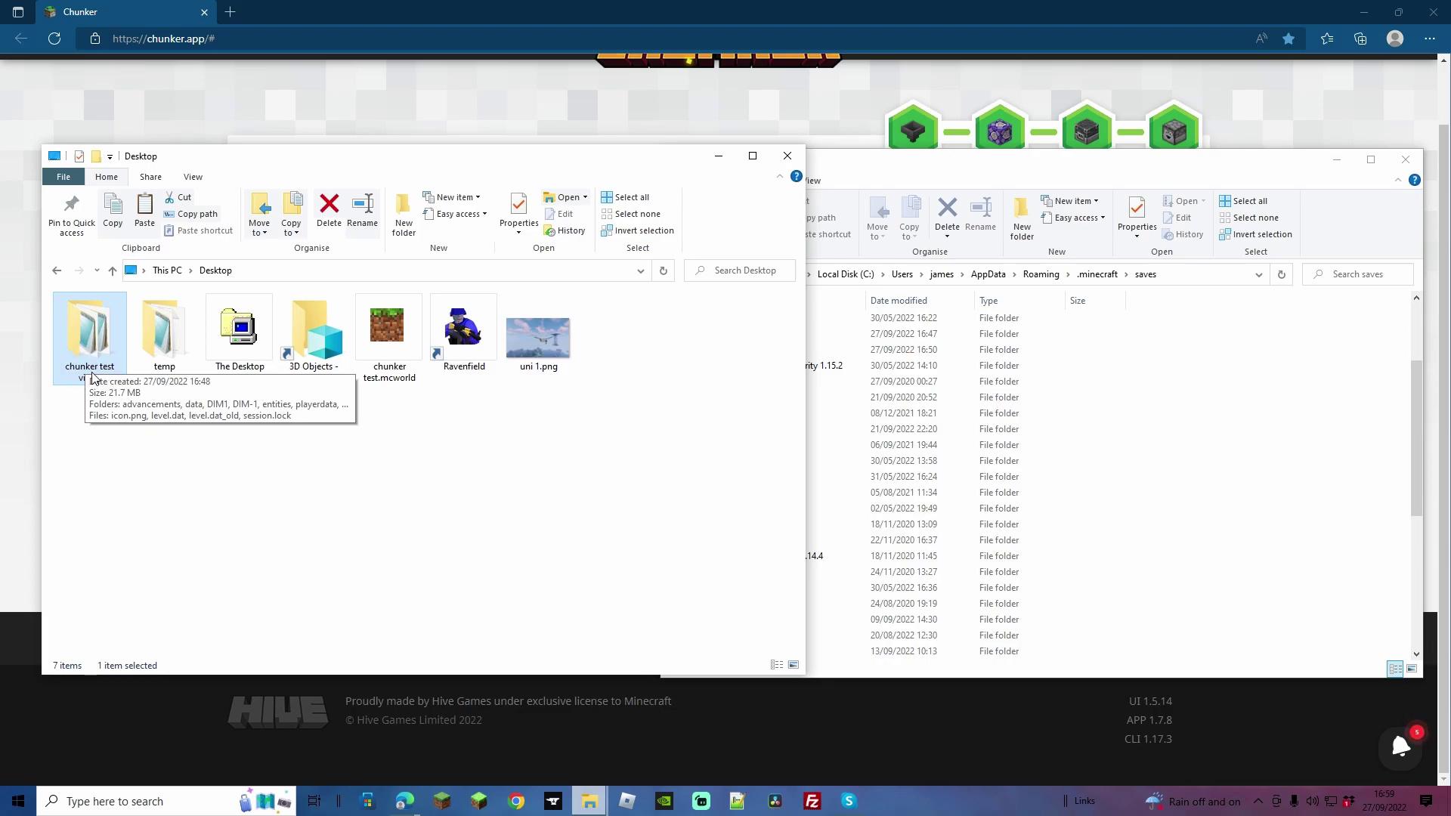
drag(89, 358, 1268, 405)
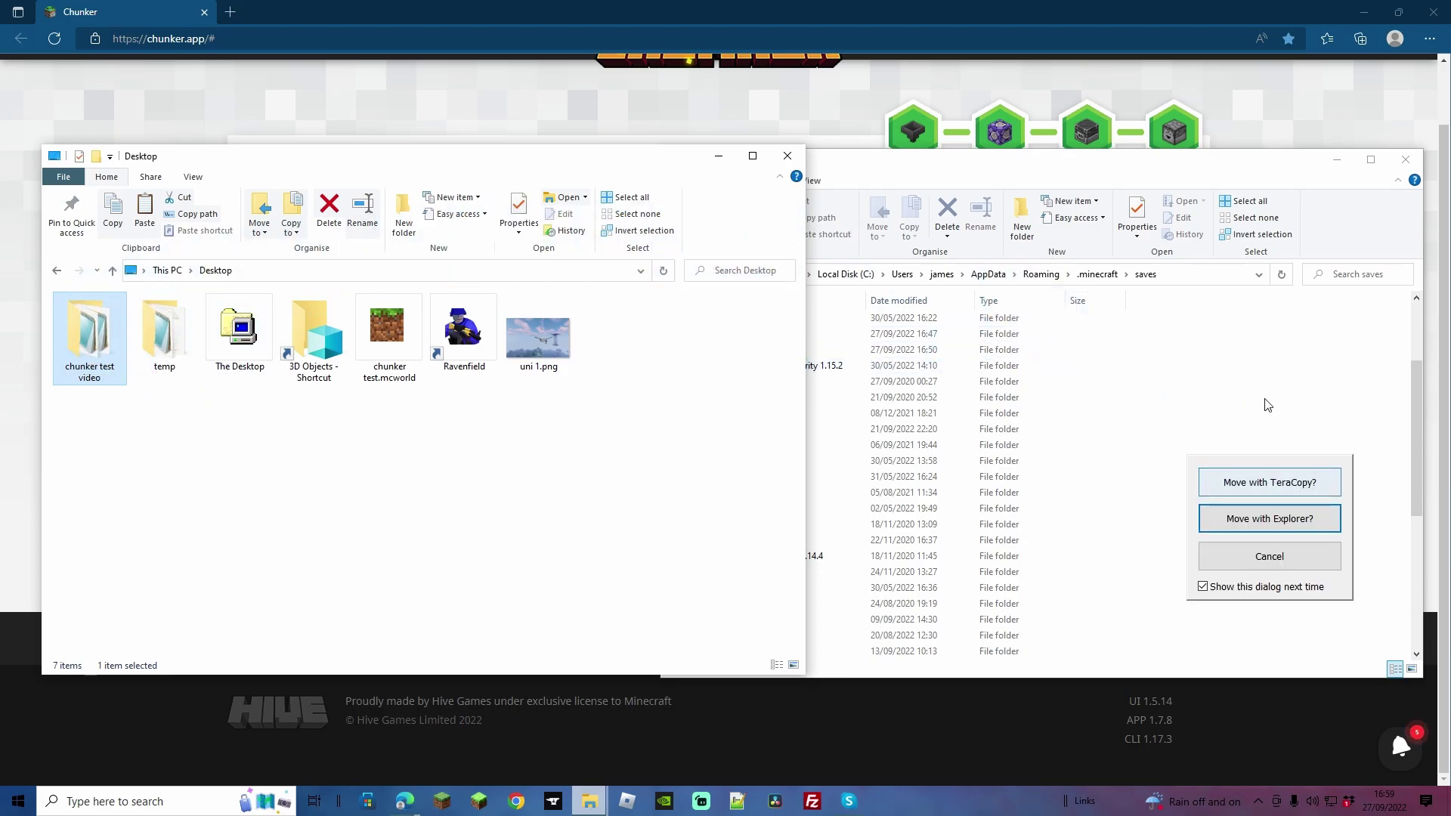
click(1270, 482)
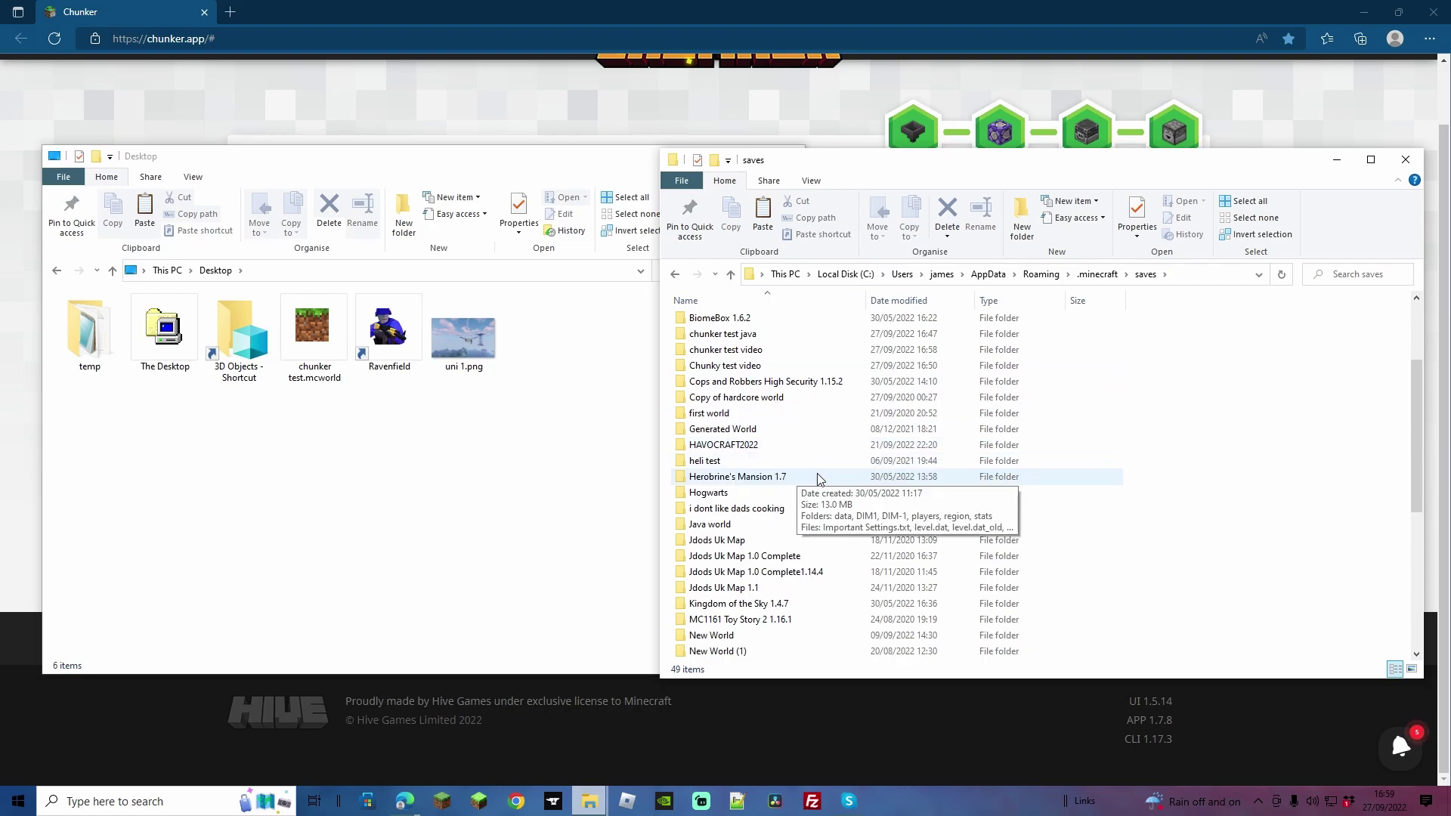
key(alt+Tab)
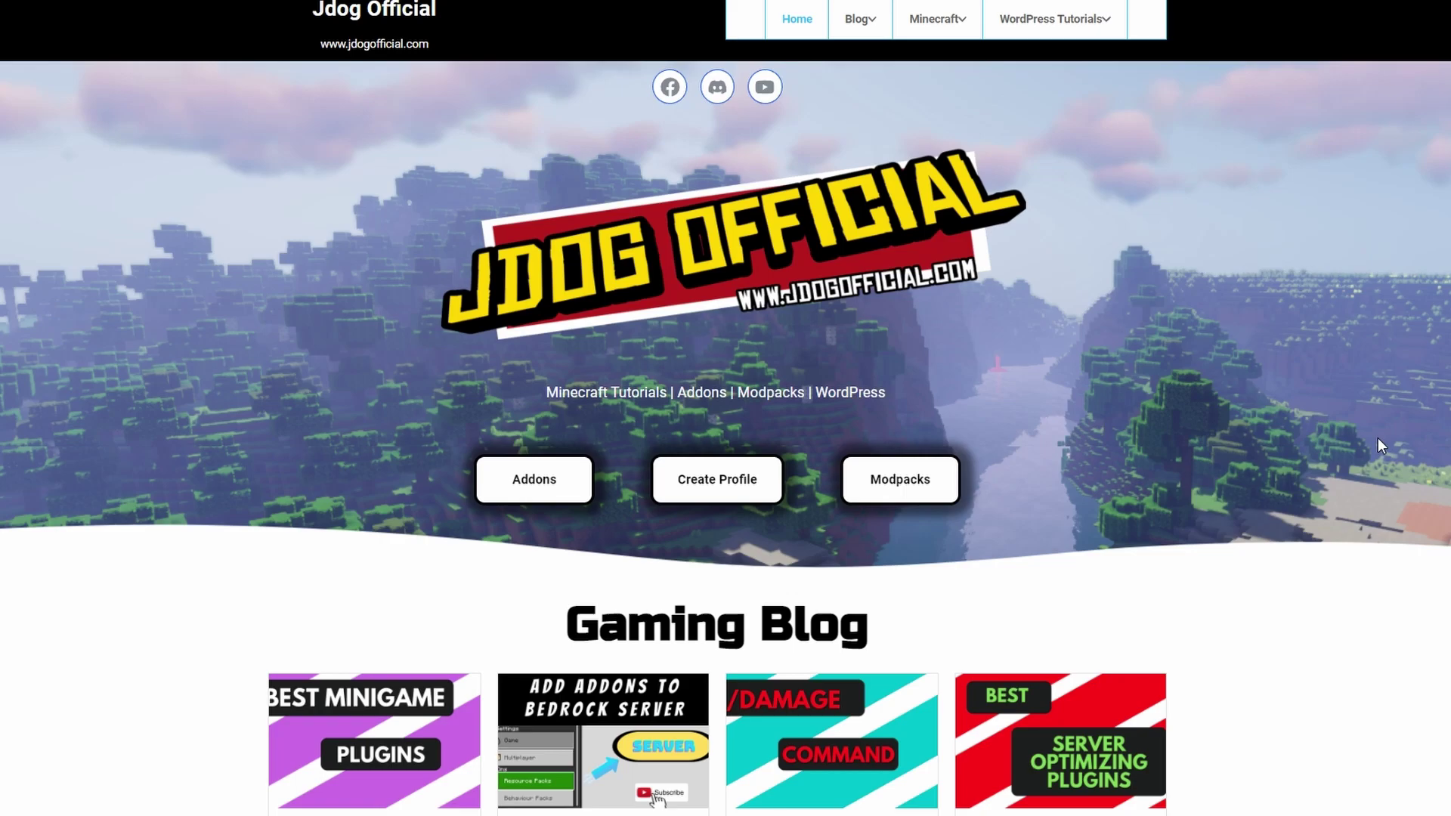
scroll(1377, 437, down, 2)
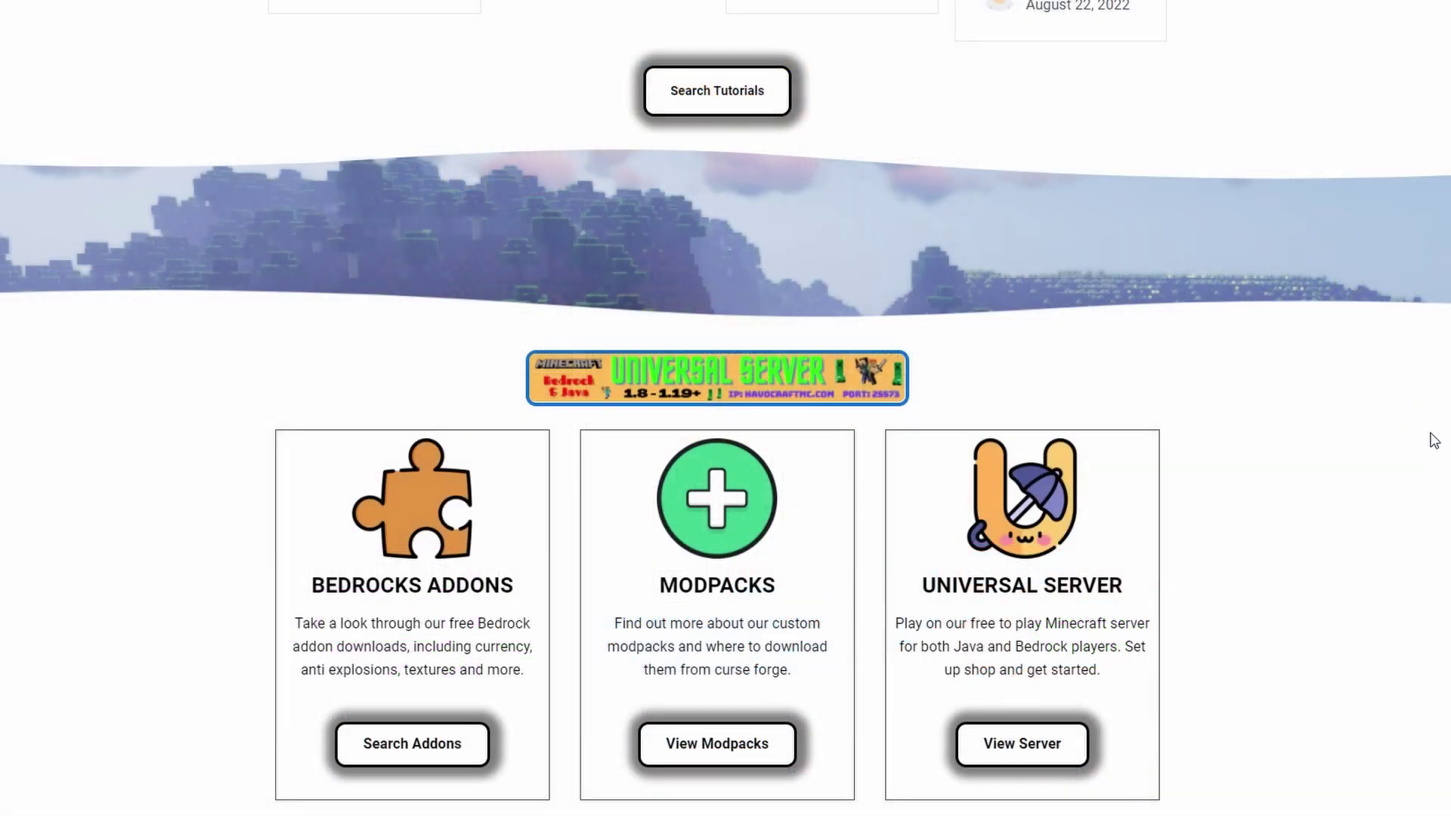
scroll(1421, 441, down, 2)
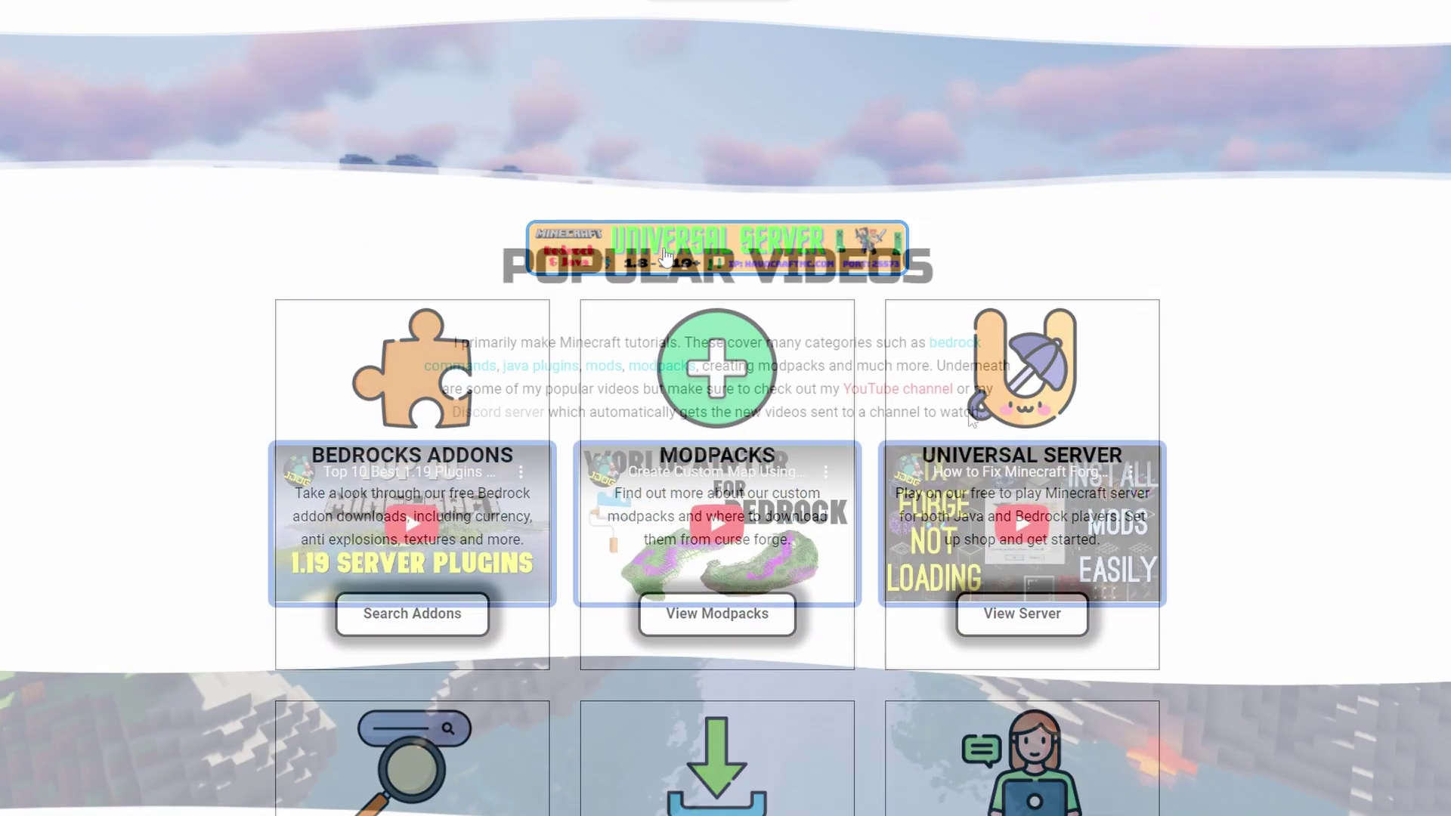